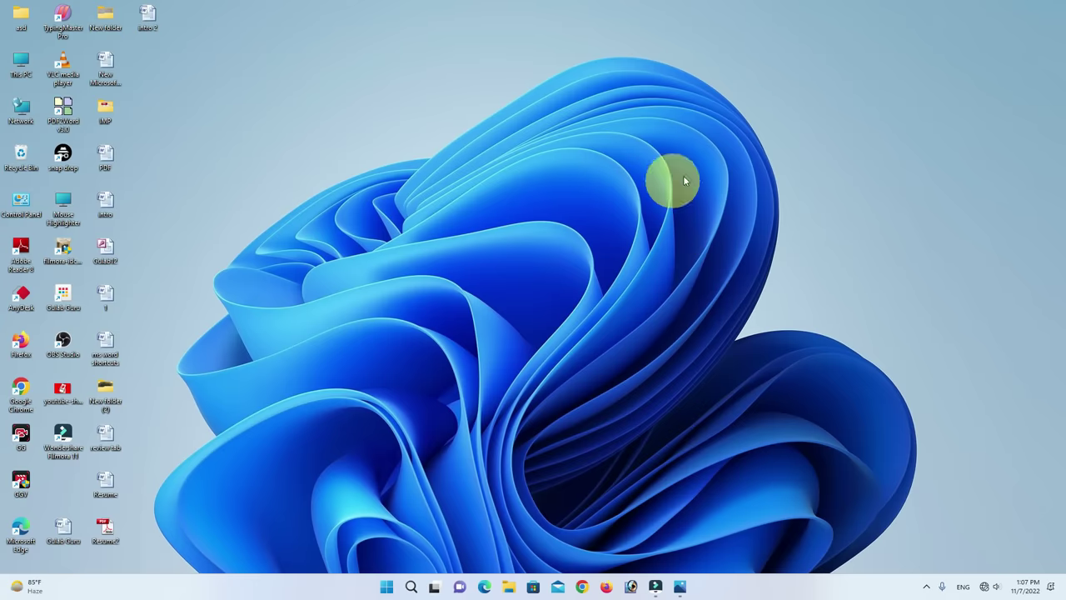
# Open the Windows Start menu from the taskbar.
pyautogui.click(387, 588)
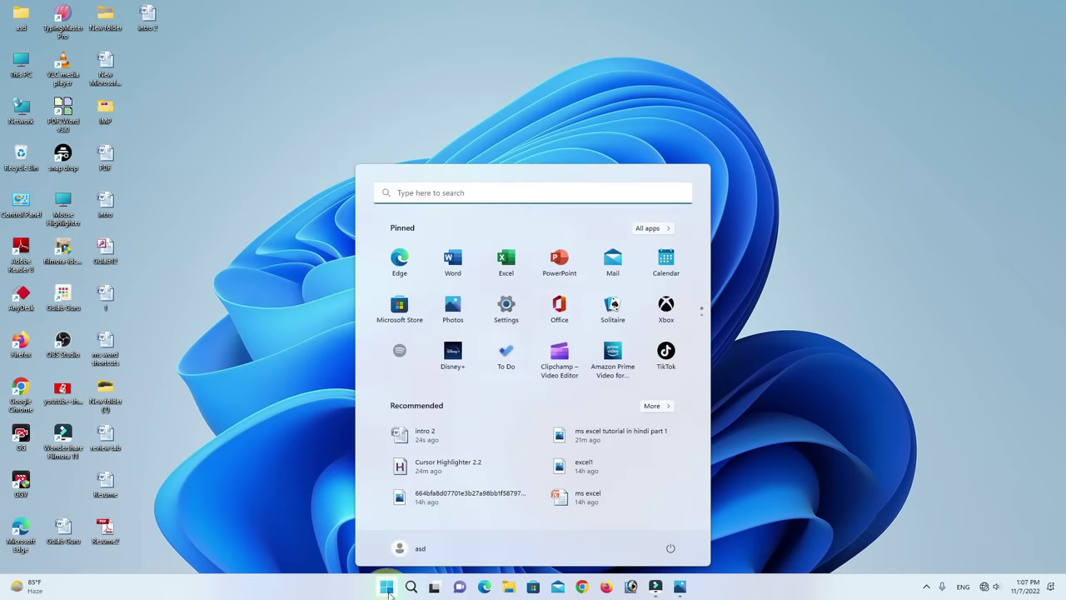
# Search the Start menu for 'exce' to find Excel, then dismiss the results.
pyautogui.click(464, 191)
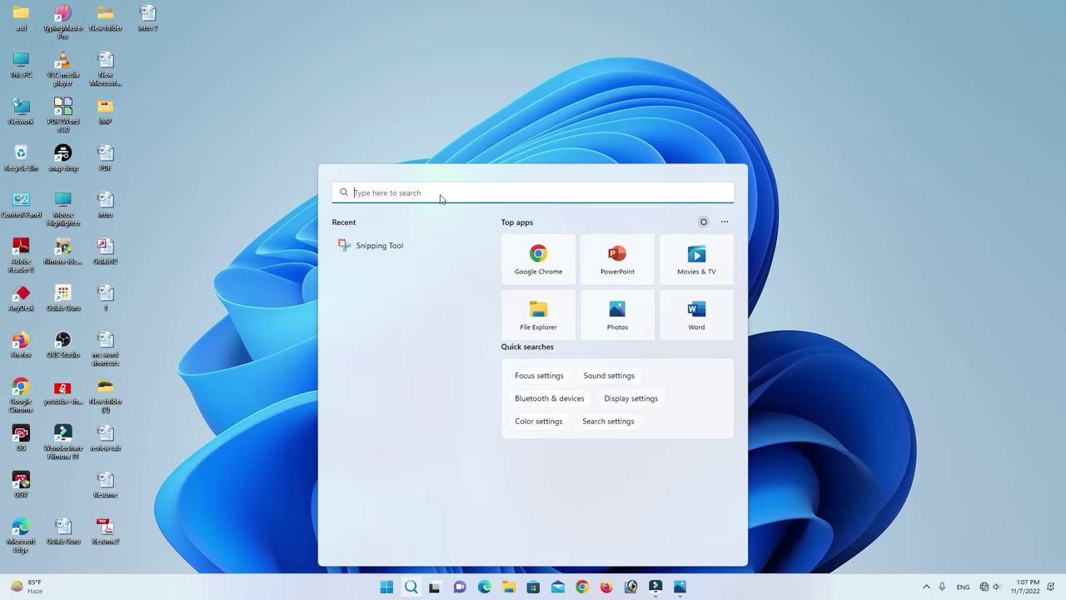
pyautogui.write('e')
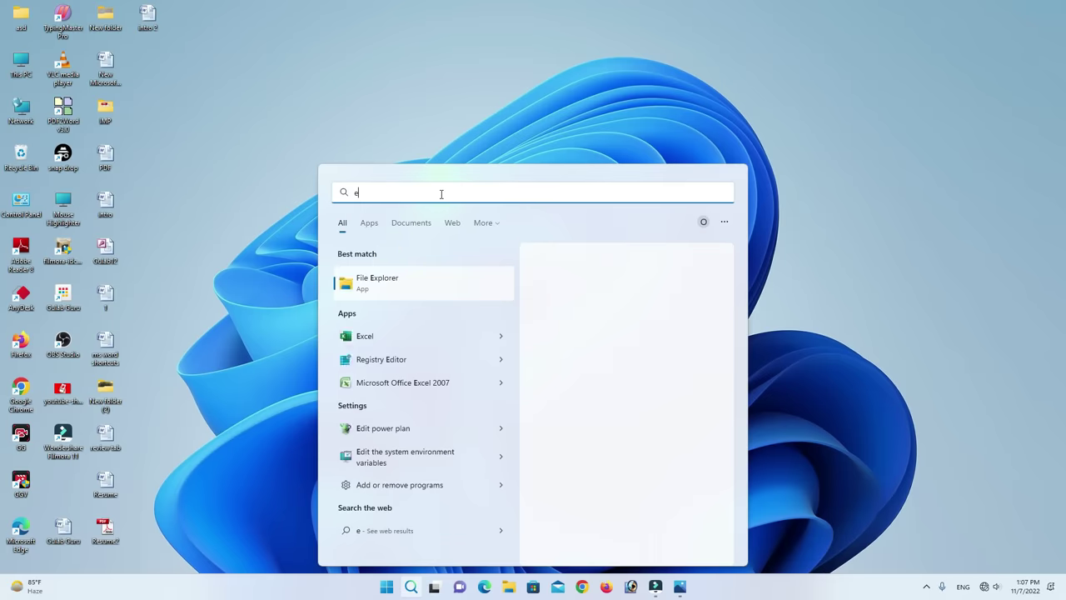
pyautogui.write('xcel')
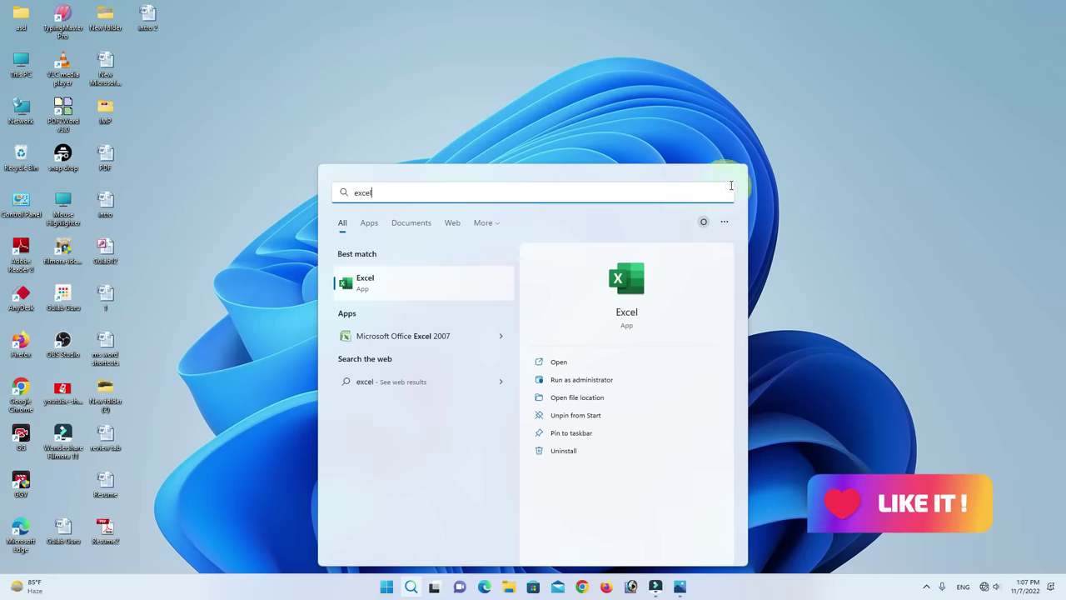
pyautogui.click(757, 172)
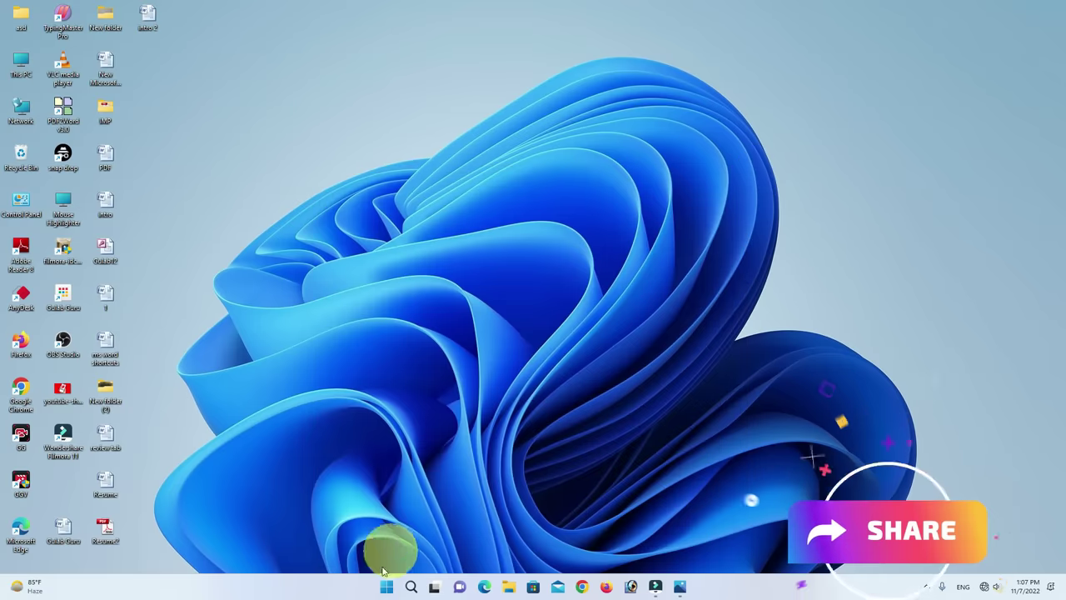
pyautogui.click(387, 587)
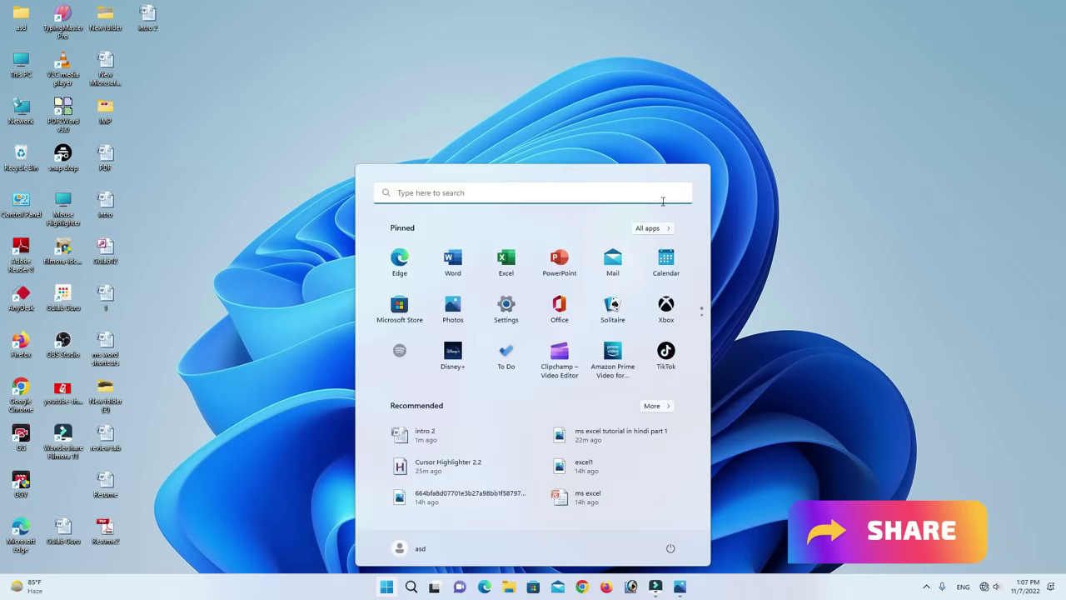
pyautogui.click(654, 229)
pyautogui.scroll(-1, 441, 334)
pyautogui.scroll(-1, 441, 350)
pyautogui.scroll(-2, 442, 367)
pyautogui.scroll(-1, 443, 382)
pyautogui.scroll(-1, 442, 383)
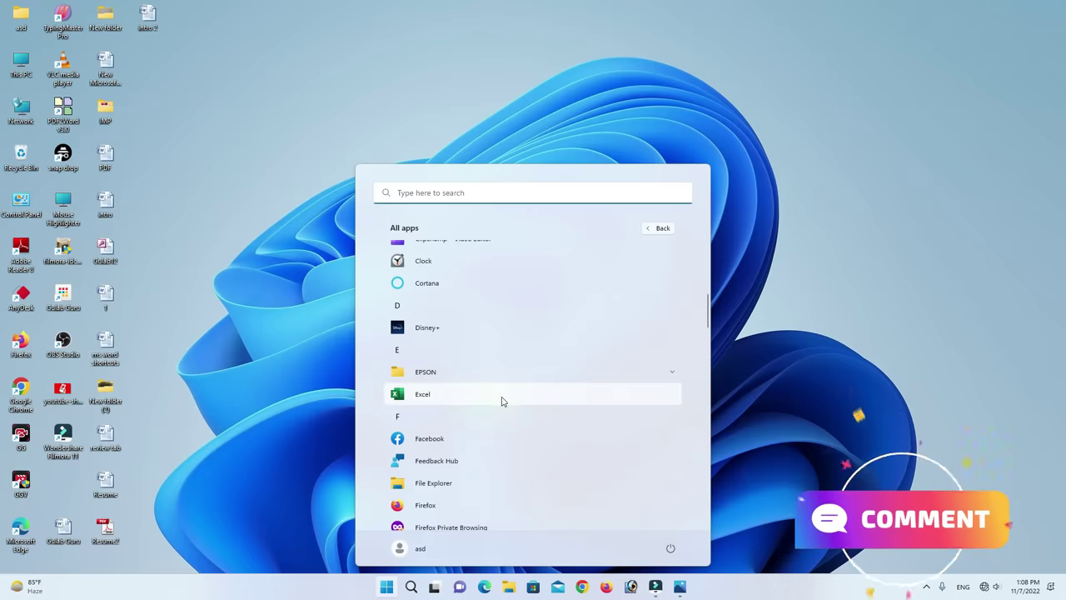
pyautogui.click(767, 275)
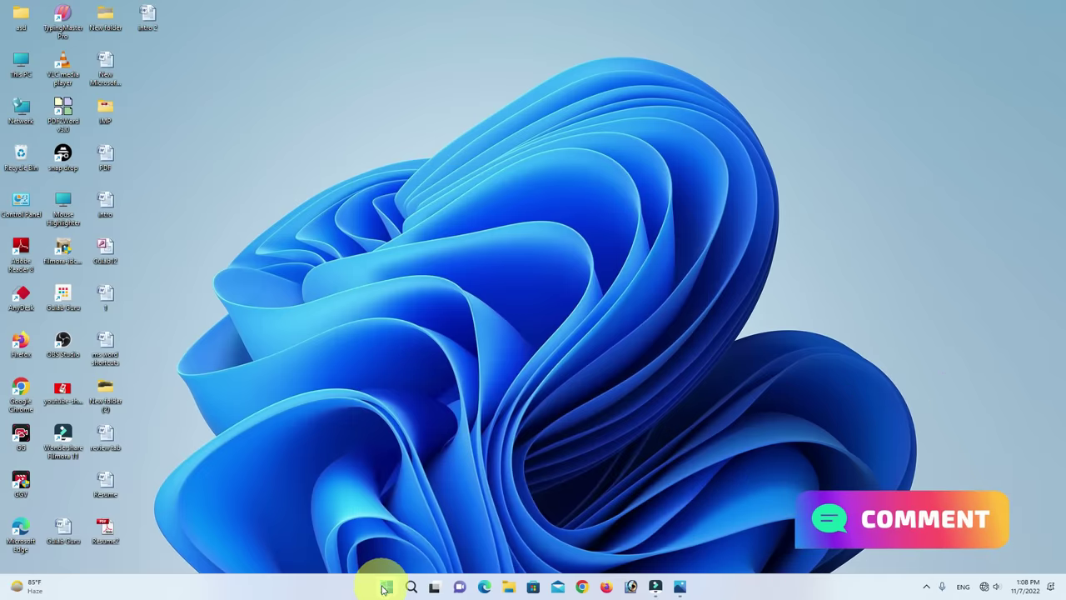
pyautogui.click(385, 589)
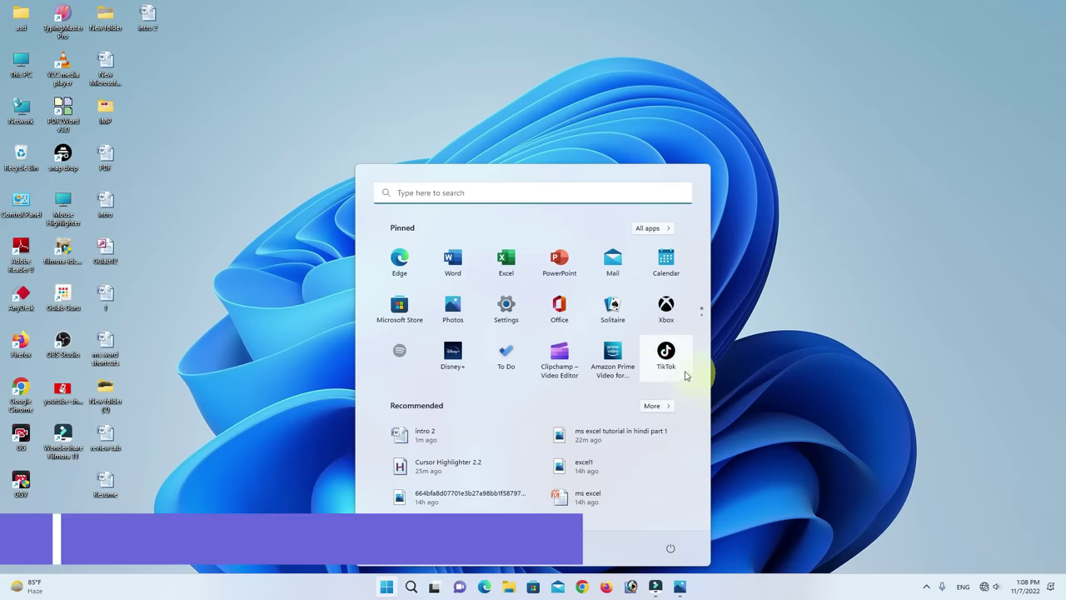
pyautogui.scroll(-1, 675, 357)
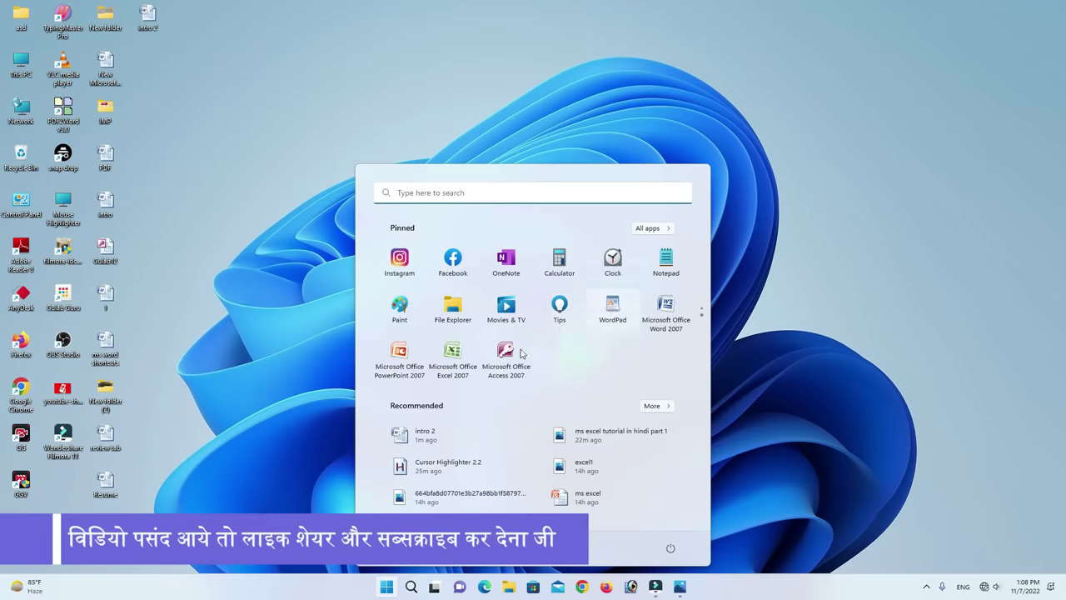
pyautogui.click(454, 356)
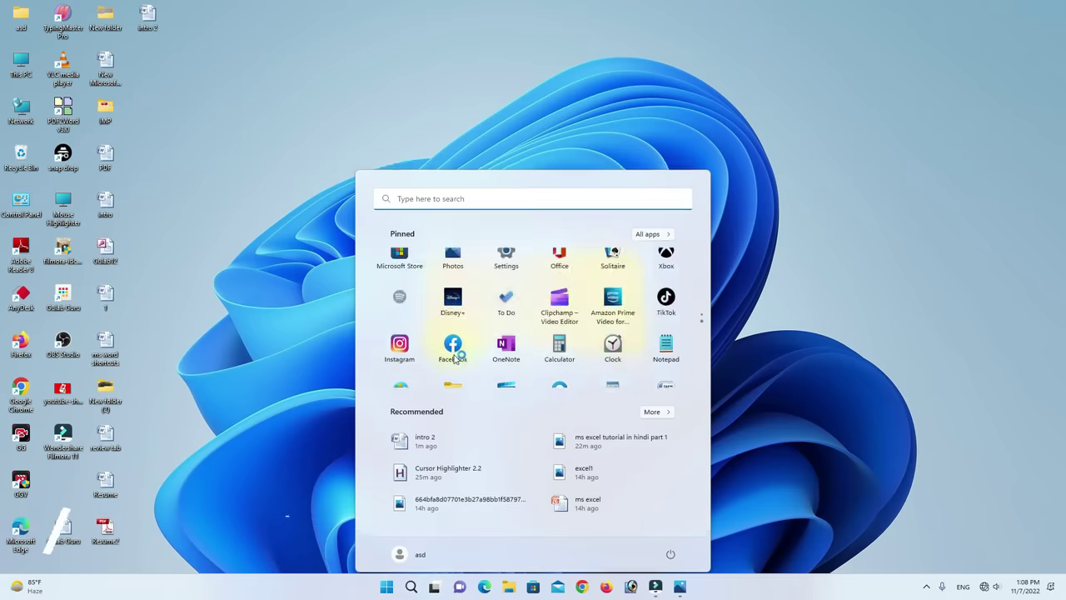
pyautogui.click(1052, 12)
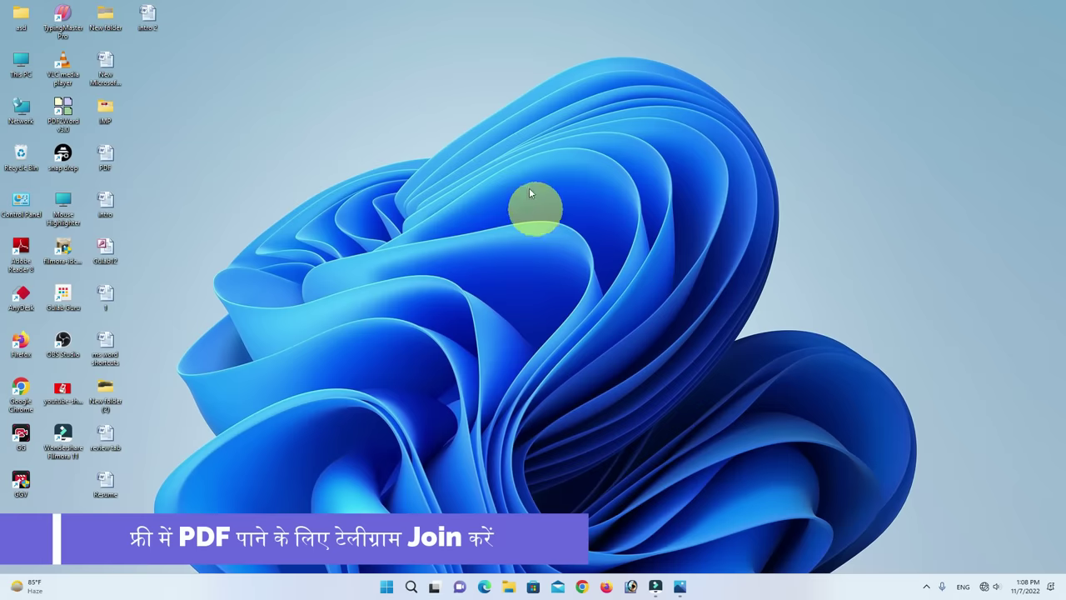
pyautogui.rightClick(630, 151)
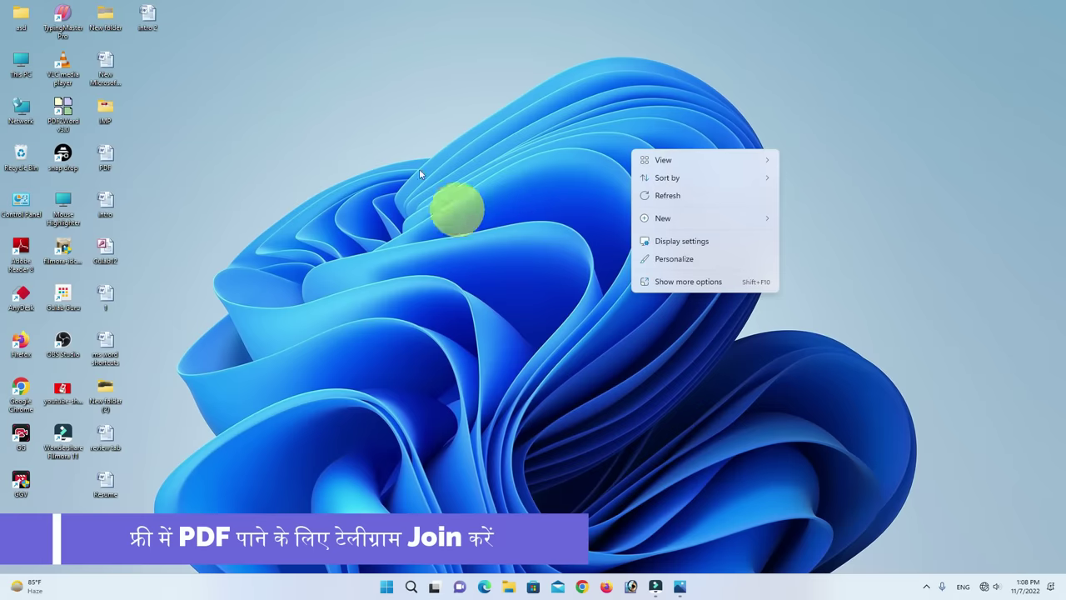
pyautogui.moveTo(664, 219)
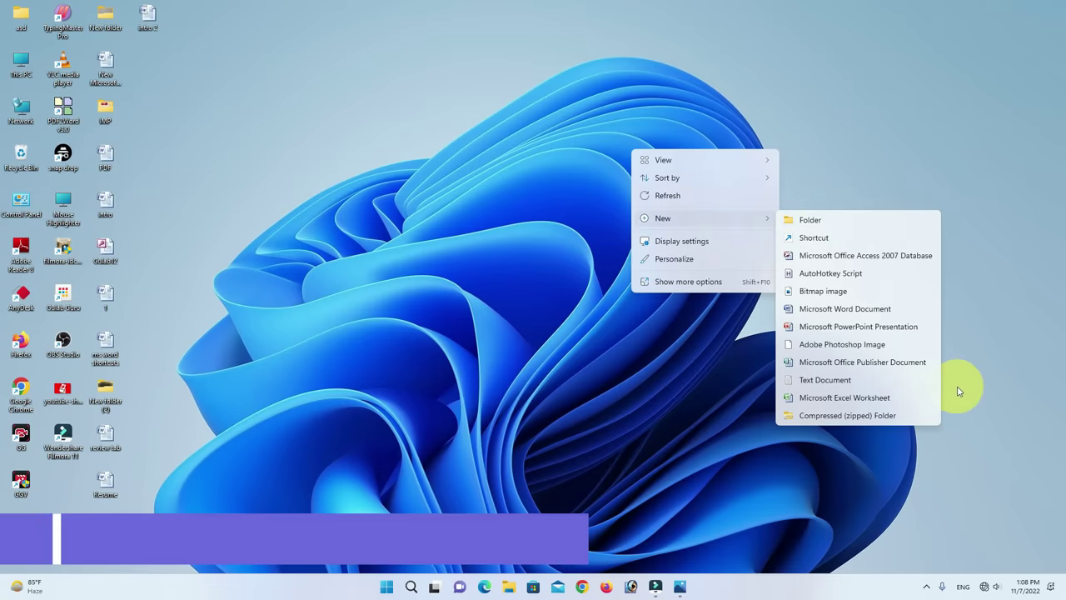
pyautogui.click(824, 398)
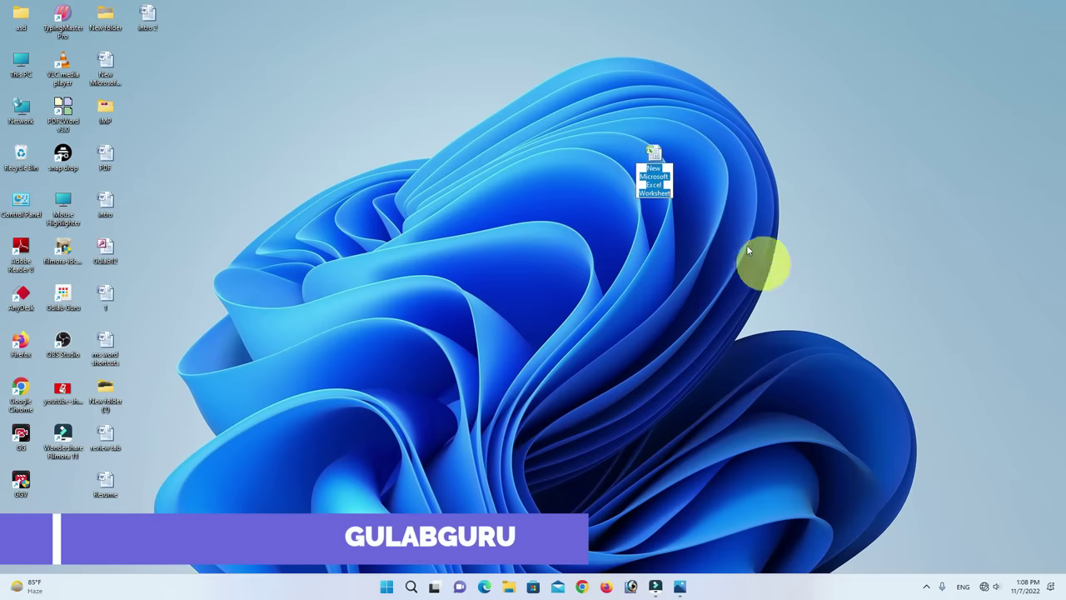
pyautogui.doubleClick(656, 158)
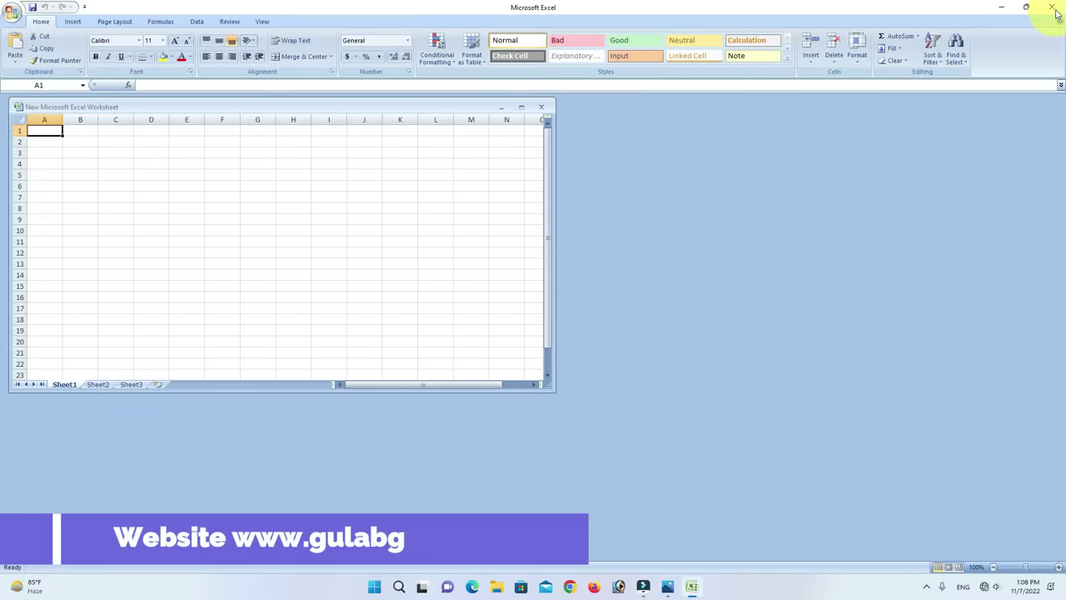
pyautogui.press('Delete')
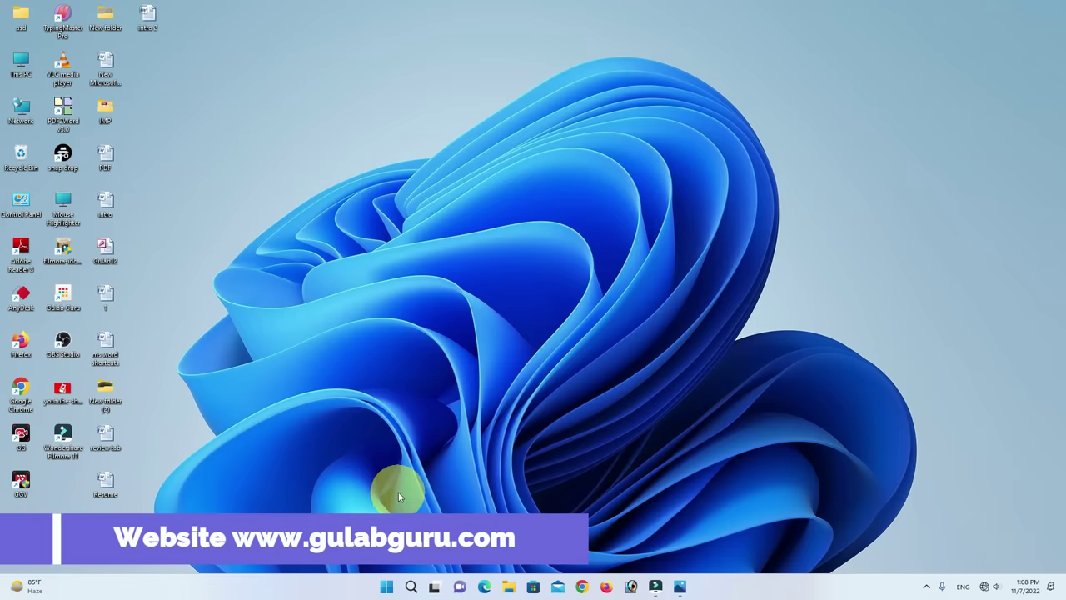
# Launch Excel 2007 by running 'excel' from the Run dialog, moved to screen centre.
pyautogui.press('super+r')
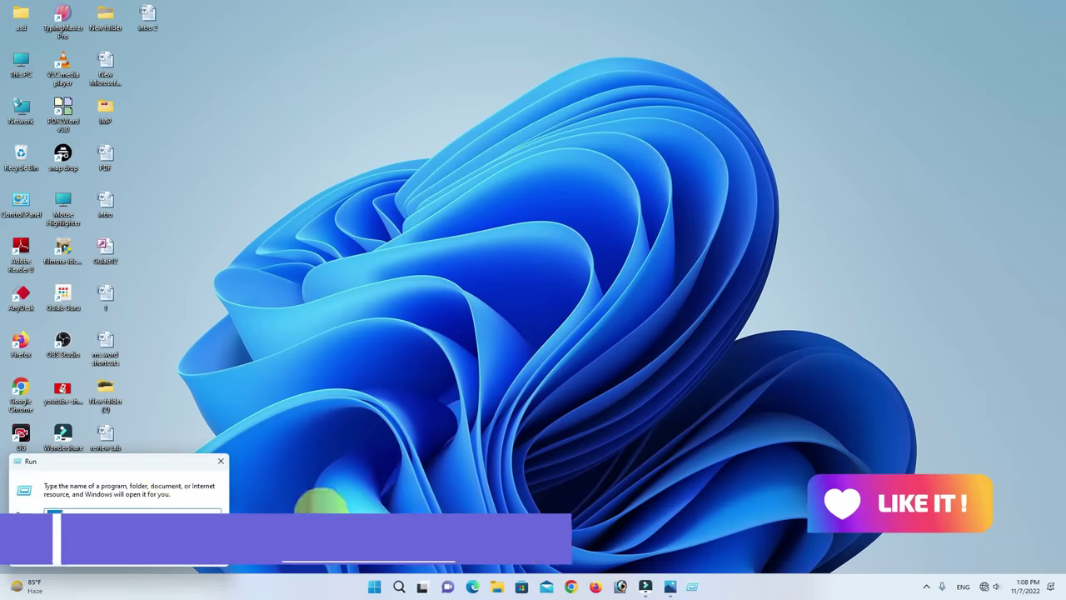
pyautogui.moveTo(166, 468); pyautogui.dragTo(611, 221)
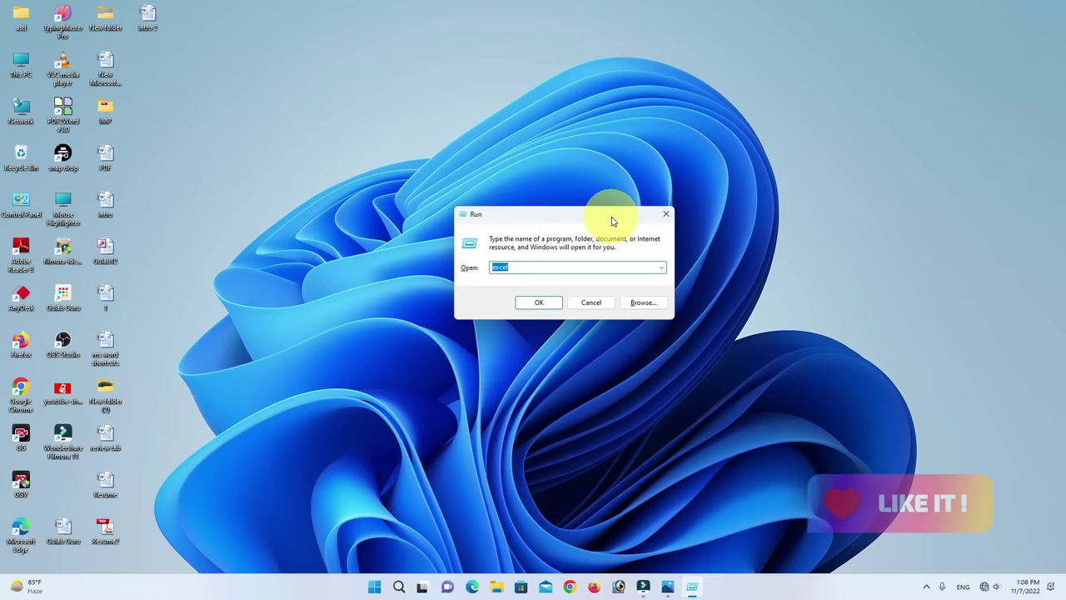
pyautogui.click(572, 267)
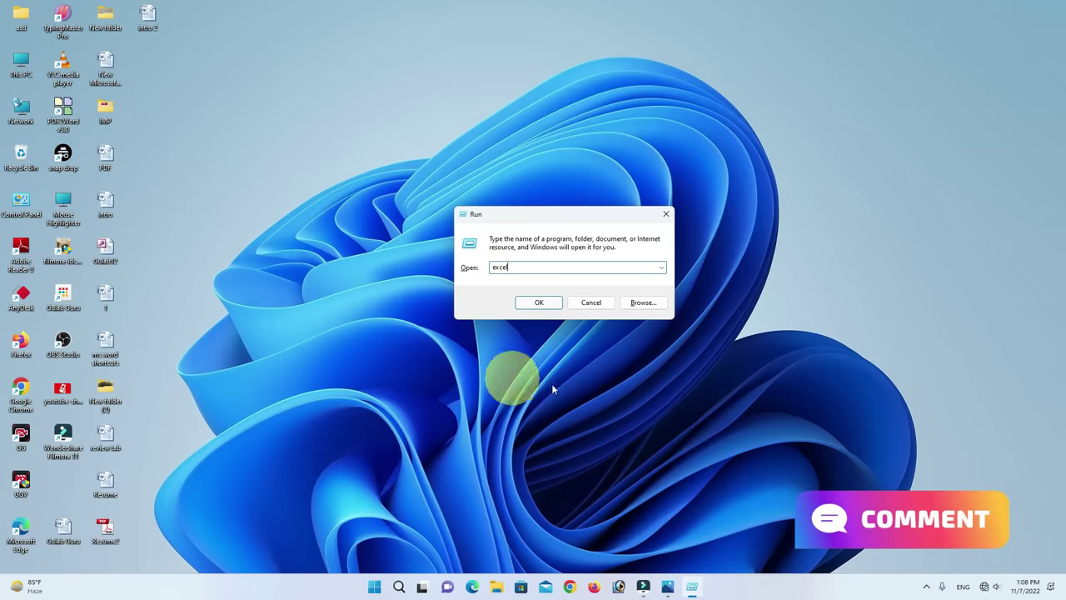
pyautogui.click(543, 303)
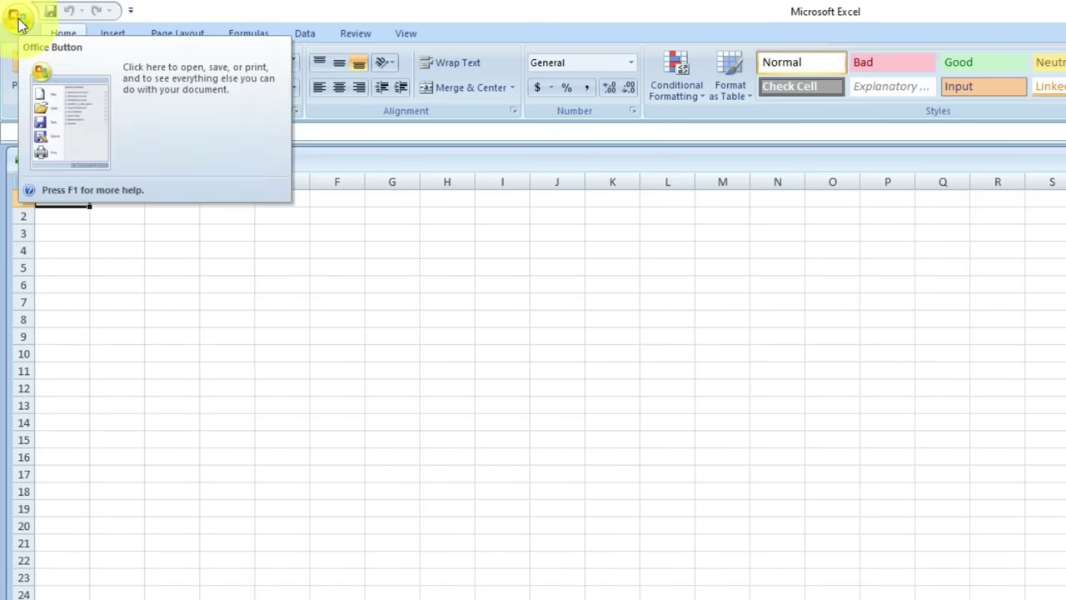
pyautogui.click(18, 20)
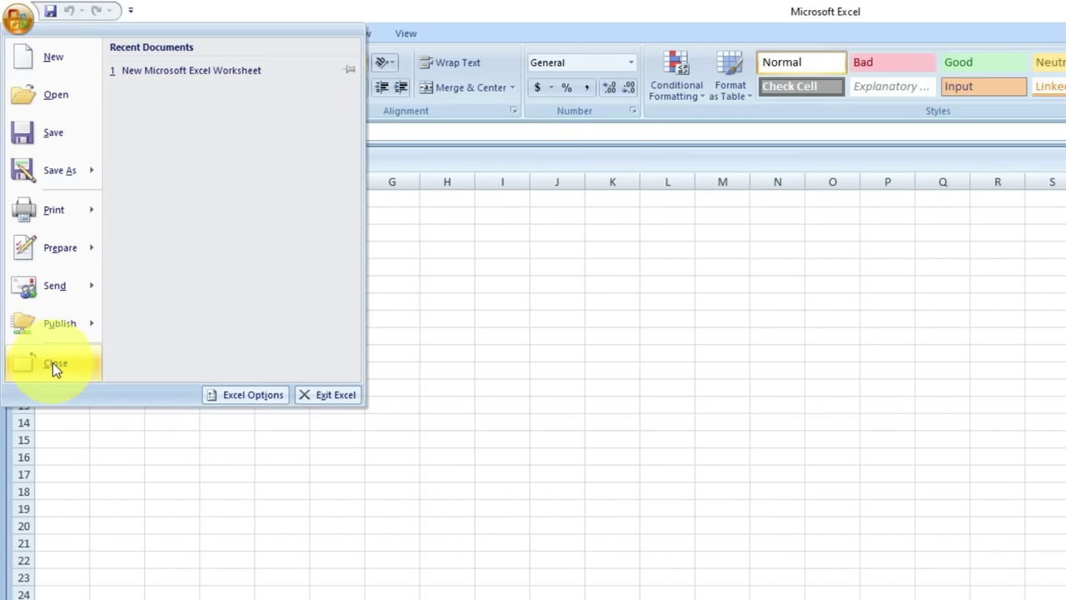
pyautogui.press('Escape')
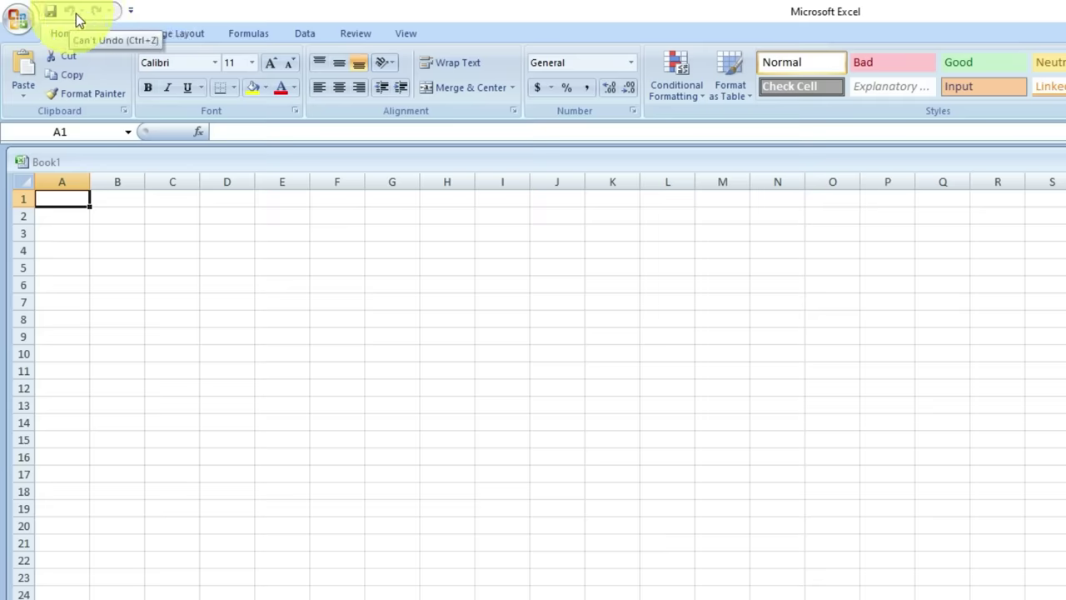
# Add Print Preview and another command to the Quick Access Toolbar, then remove E-mail.
pyautogui.click(130, 15)
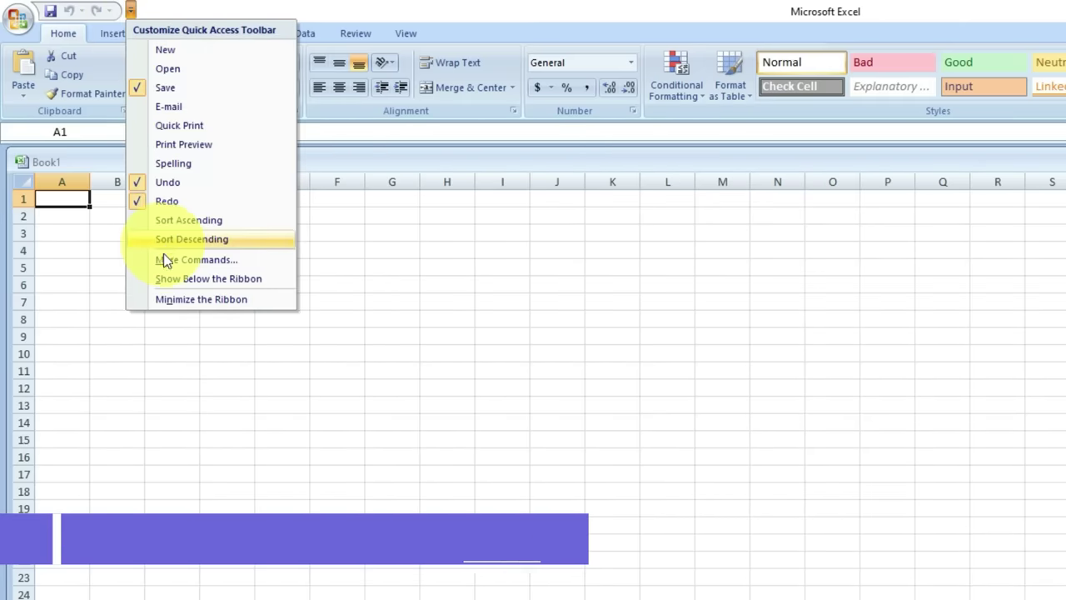
pyautogui.click(177, 146)
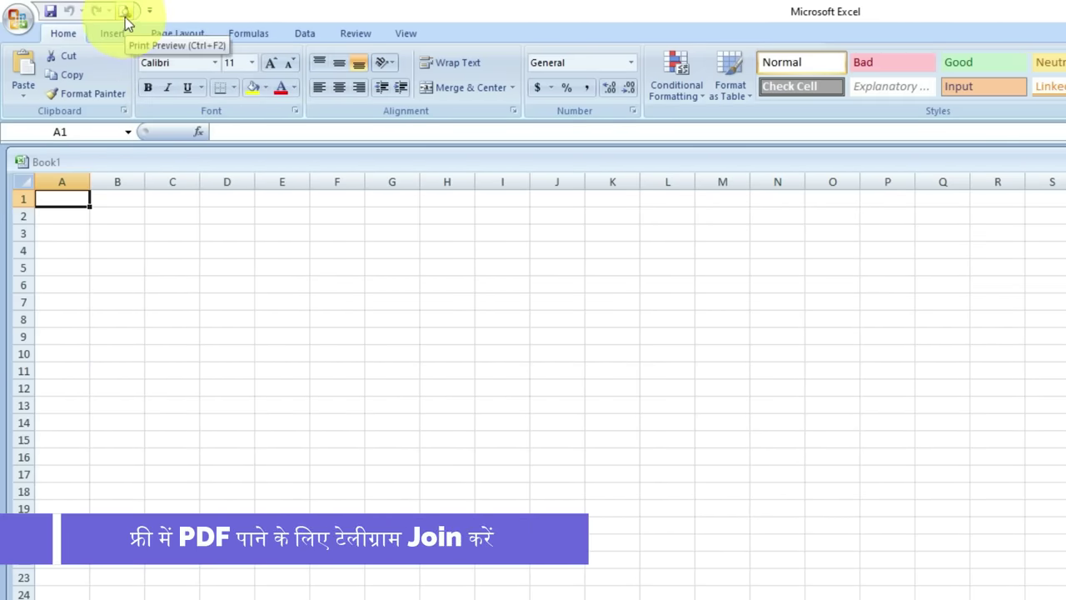
pyautogui.click(149, 13)
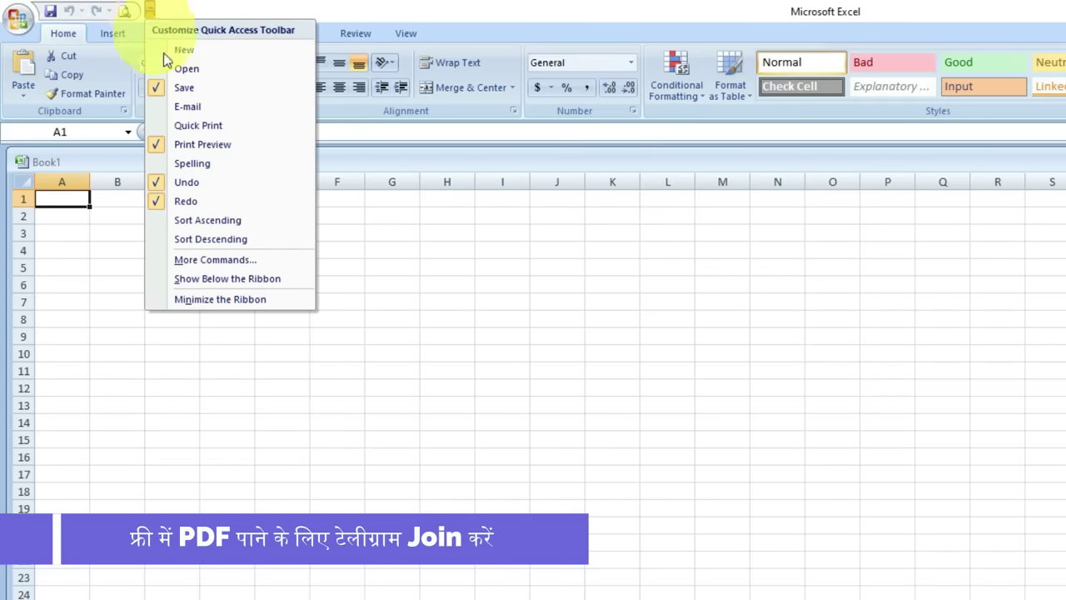
pyautogui.click(178, 108)
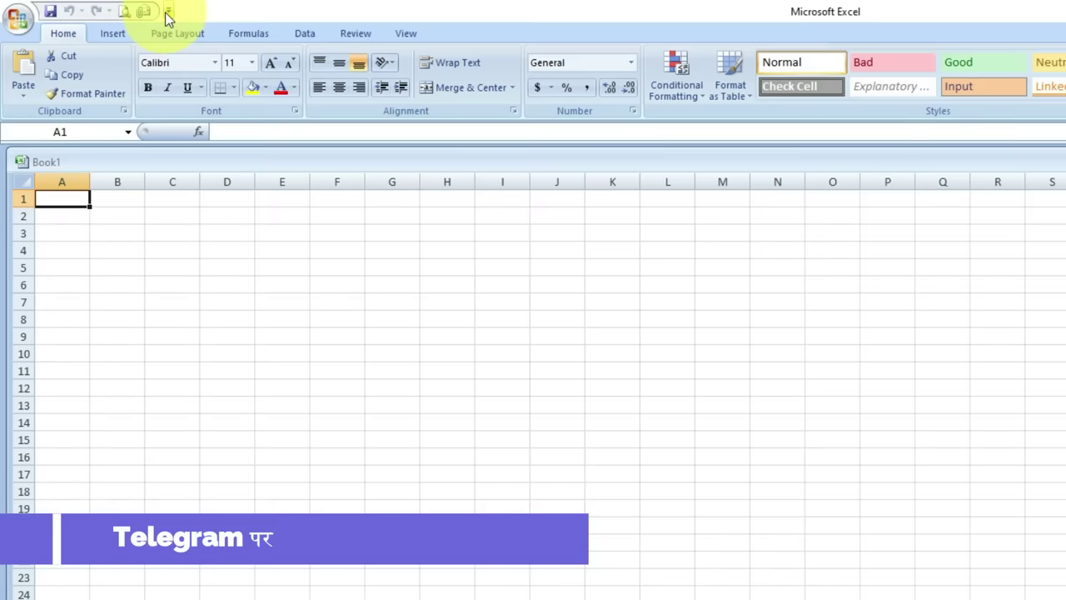
pyautogui.click(168, 13)
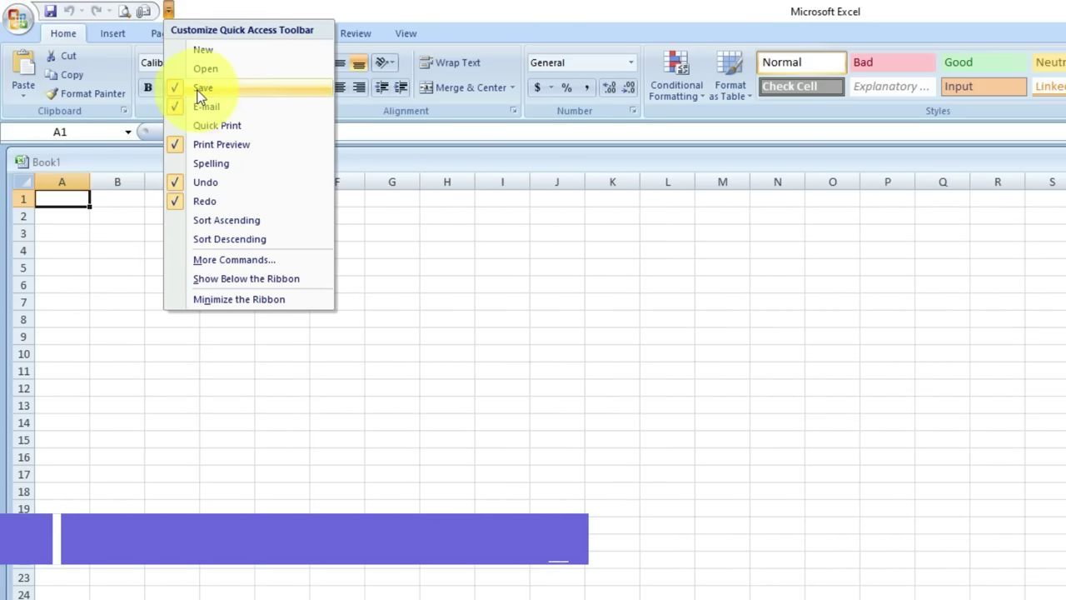
pyautogui.click(197, 106)
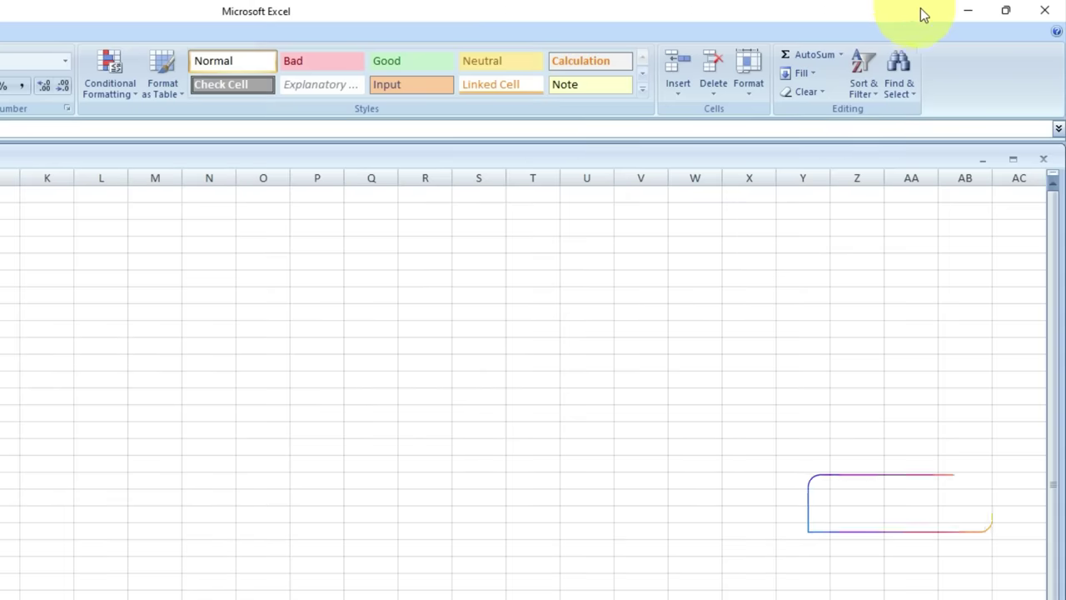
# Minimize Excel, bring it back from the taskbar, and restore it to a non-maximized window.
pyautogui.click(969, 11)
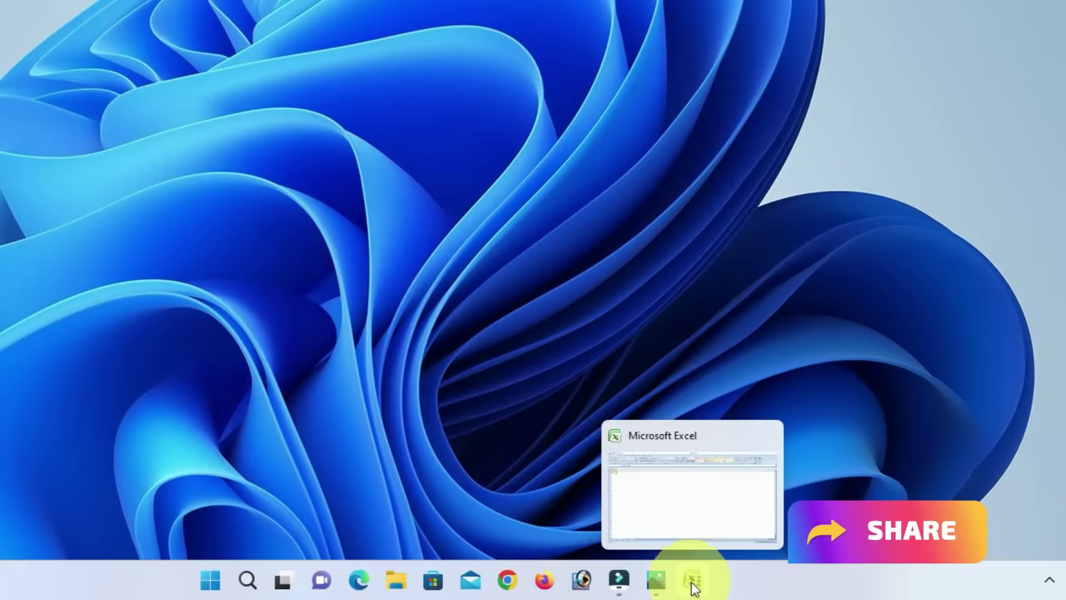
pyautogui.click(691, 581)
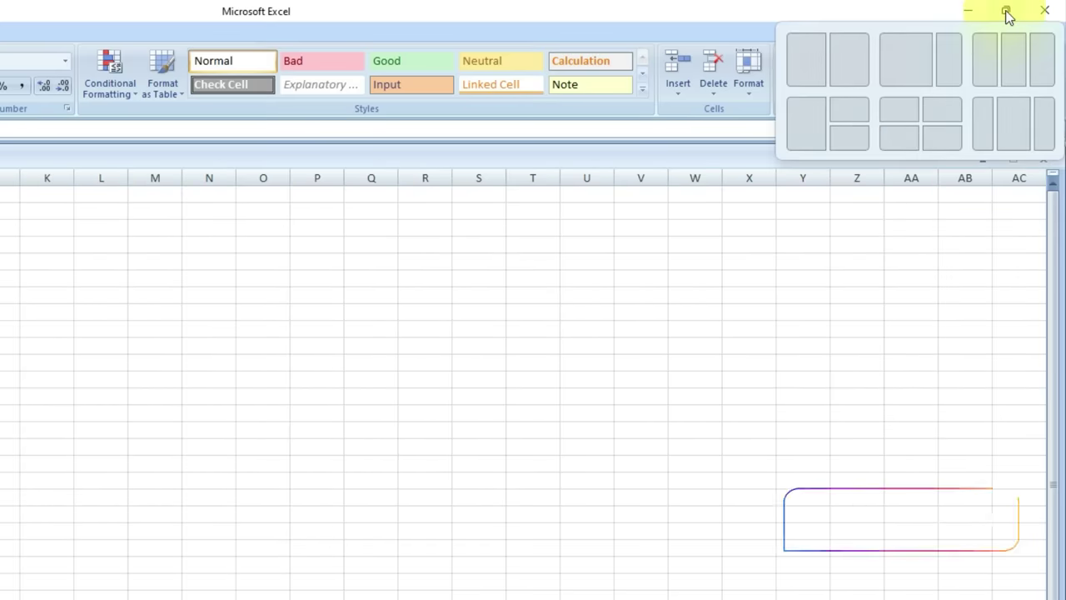
pyautogui.click(1007, 16)
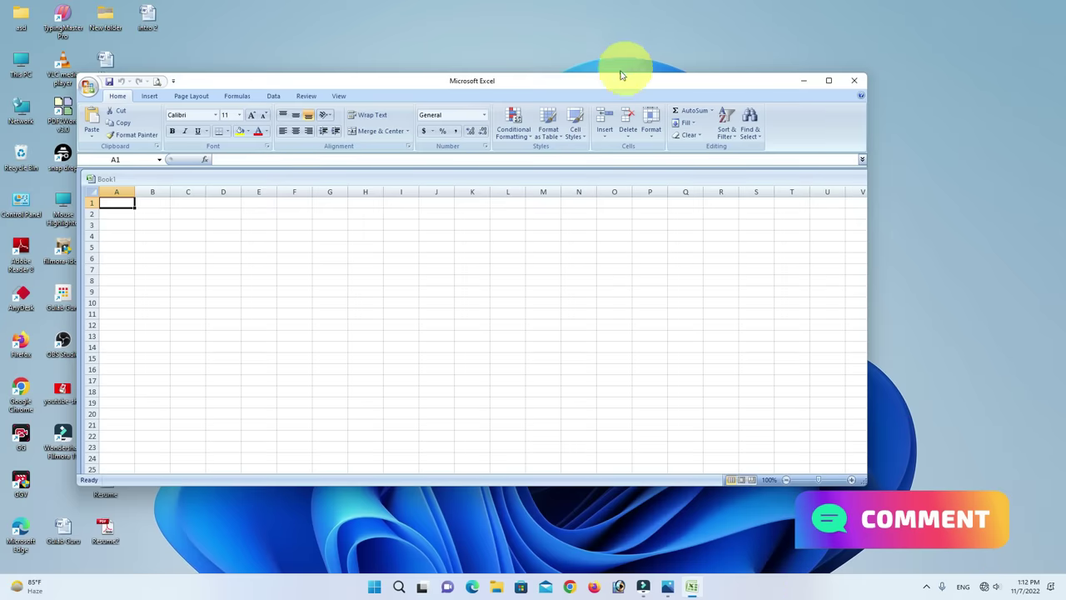
# Move the Excel window, maximize and restore it, then resize it from the corner.
pyautogui.moveTo(600, 83); pyautogui.dragTo(664, 92)
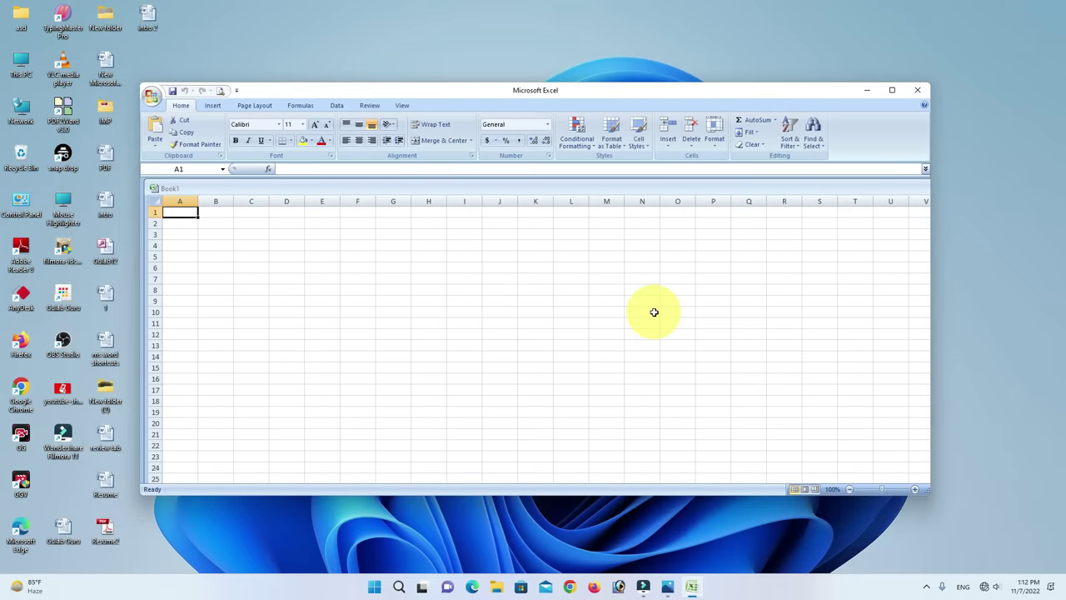
pyautogui.click(890, 91)
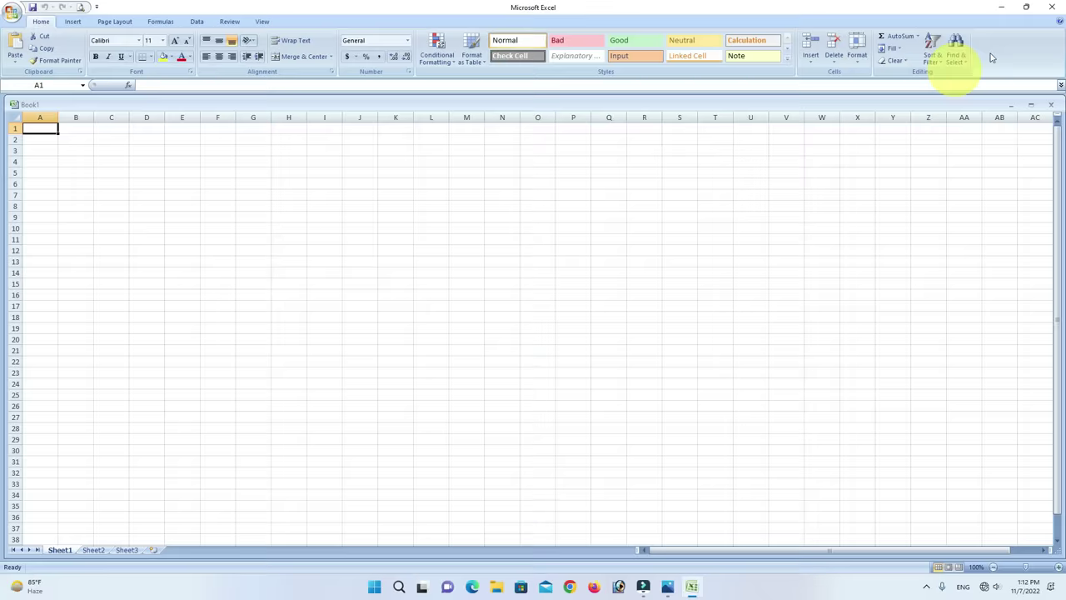
pyautogui.click(1028, 10)
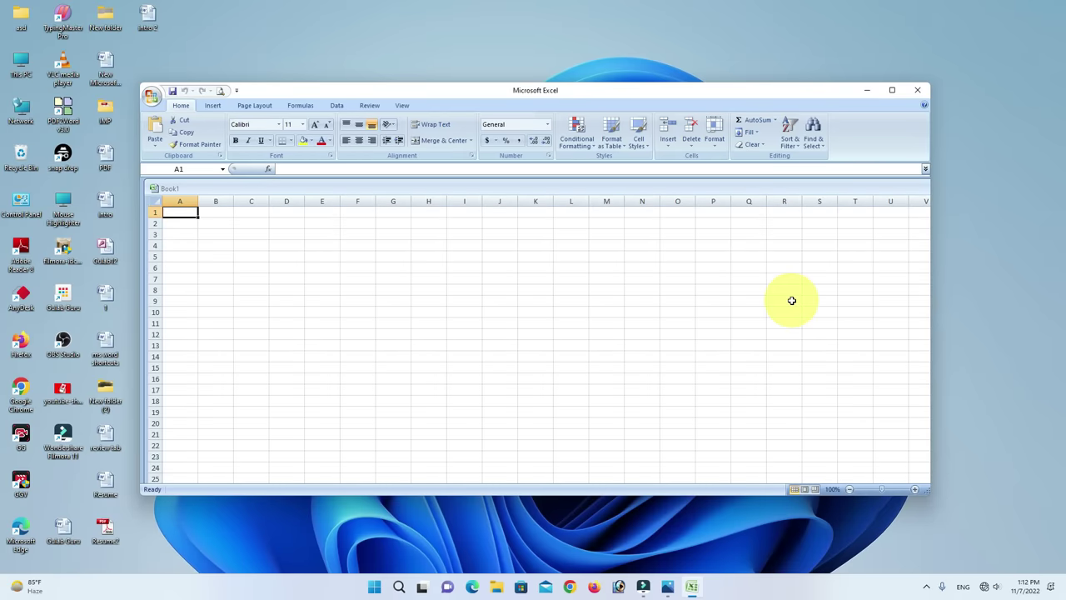
pyautogui.moveTo(930, 493); pyautogui.dragTo(964, 532)
pyautogui.scroll(-1, 571, 281)
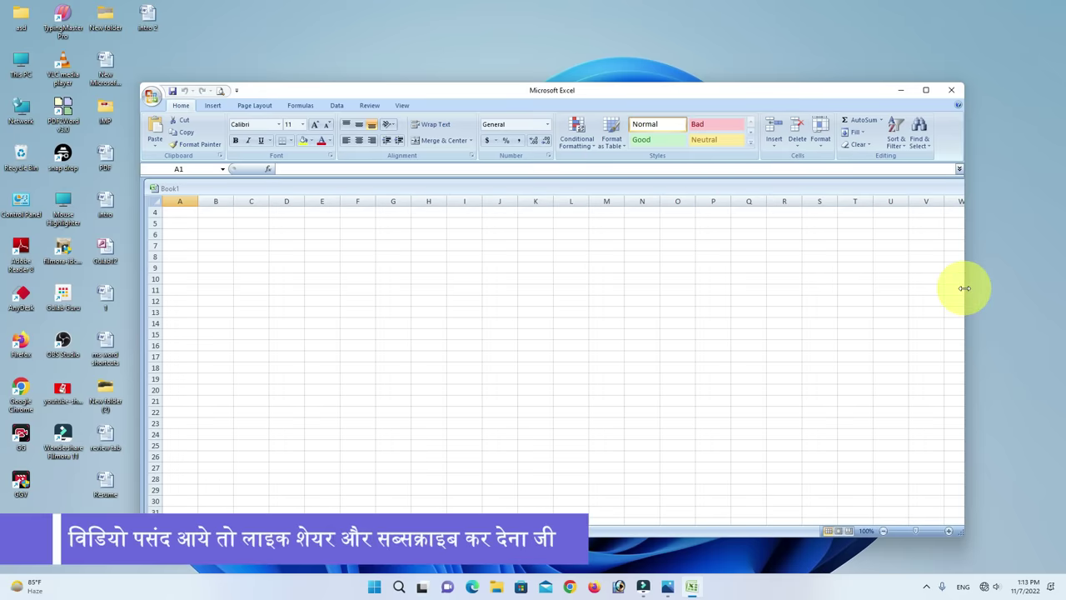
# Narrow and widen the window, shift it to the screen's right side, then maximize it.
pyautogui.moveTo(965, 288); pyautogui.dragTo(405, 293)
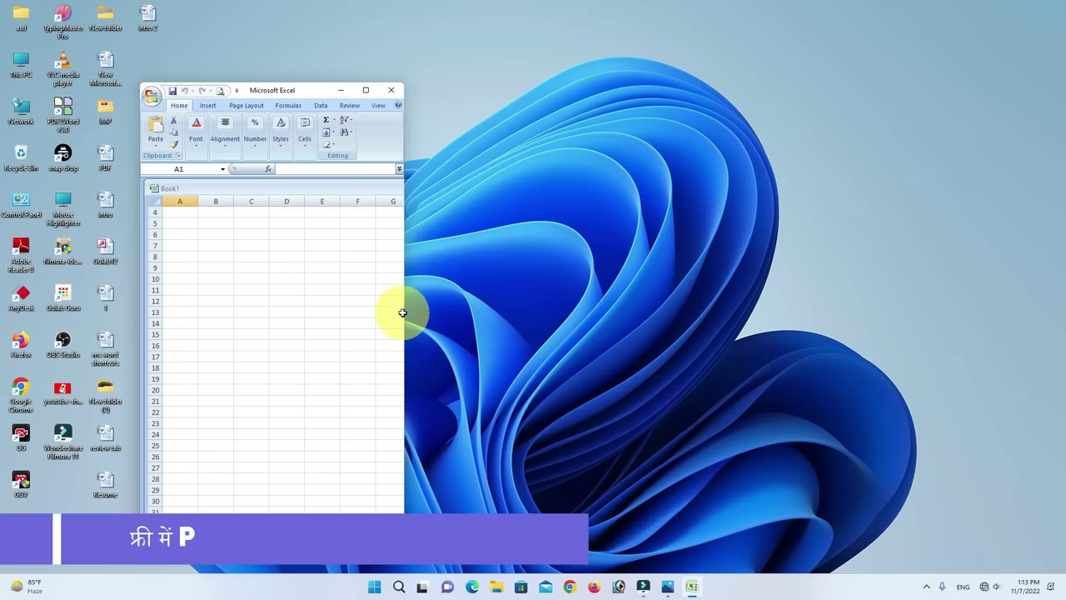
pyautogui.moveTo(405, 288)
pyautogui.mouseDown()
pyautogui.moveTo(971, 295)
pyautogui.moveTo(917, 307)
pyautogui.mouseUp()
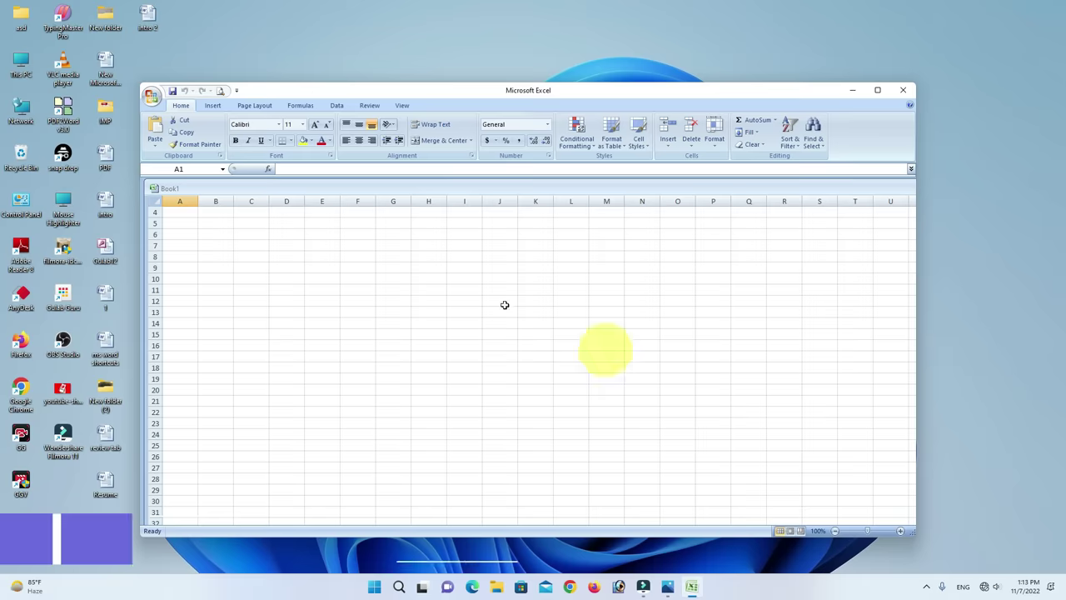
pyautogui.moveTo(918, 294); pyautogui.dragTo(386, 262)
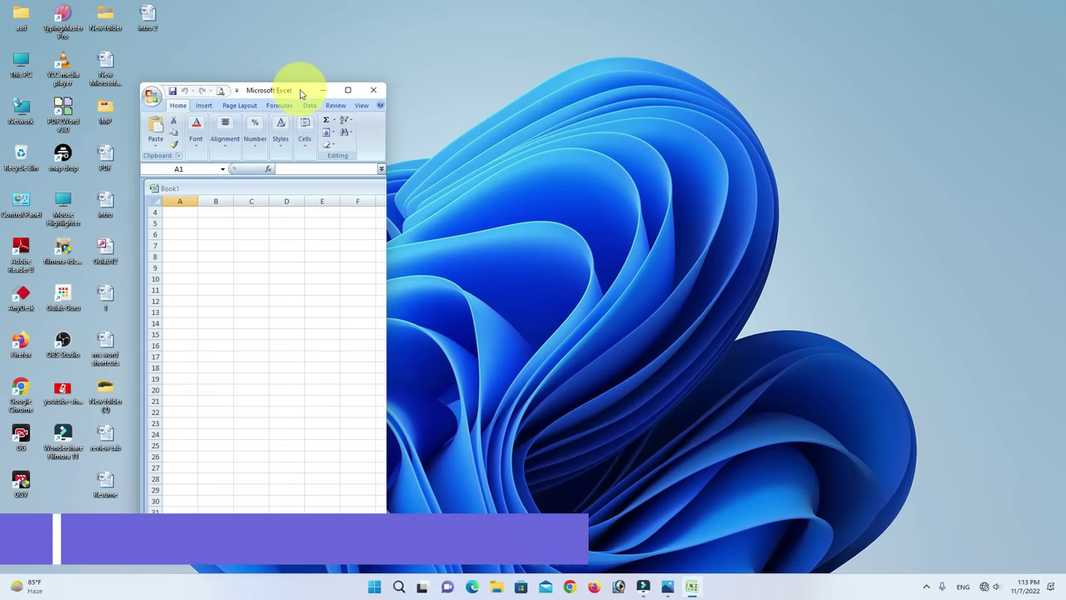
pyautogui.moveTo(302, 94); pyautogui.dragTo(872, 103)
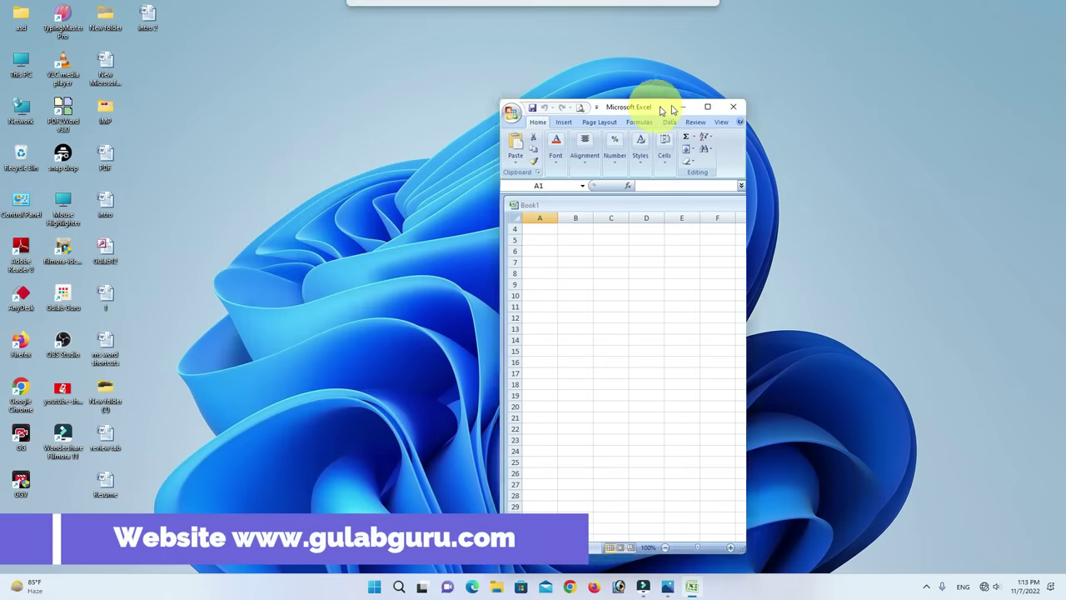
pyautogui.moveTo(872, 102); pyautogui.dragTo(883, 98)
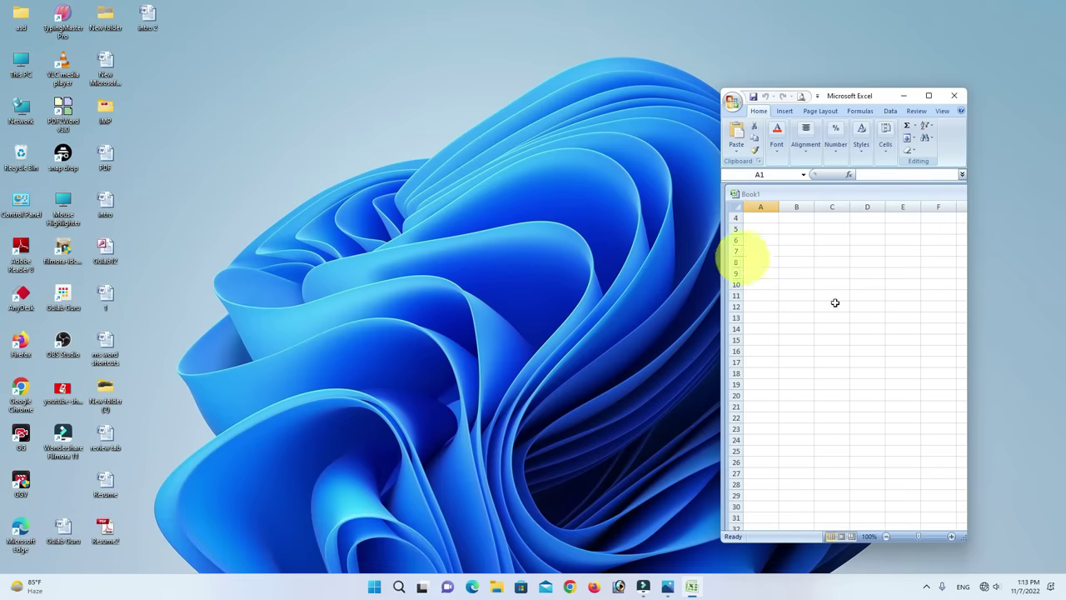
pyautogui.click(930, 98)
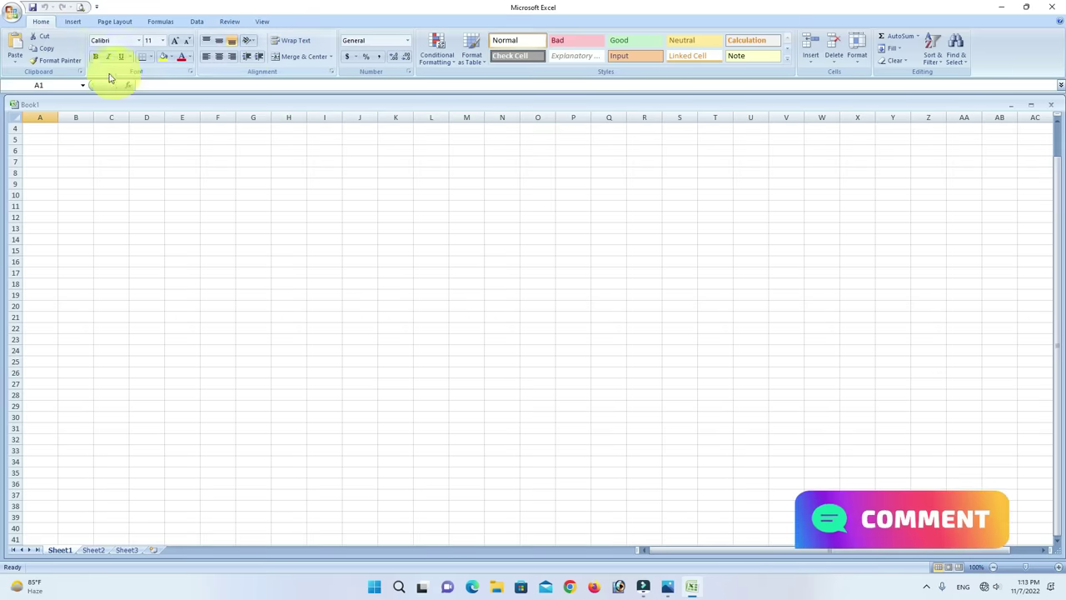
pyautogui.scroll(1, 347, 129)
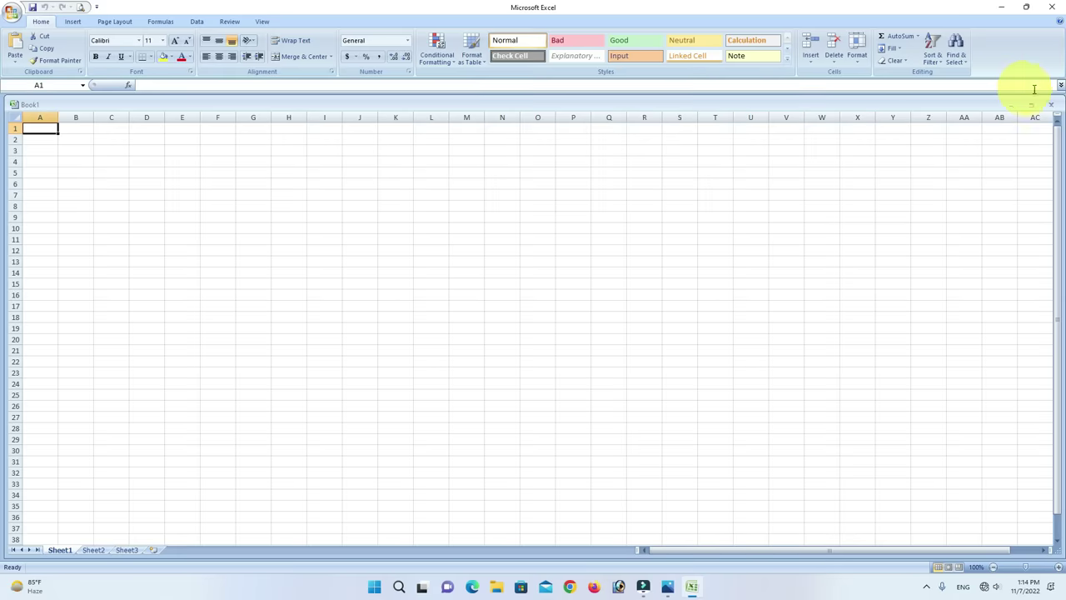
pyautogui.click(1062, 87)
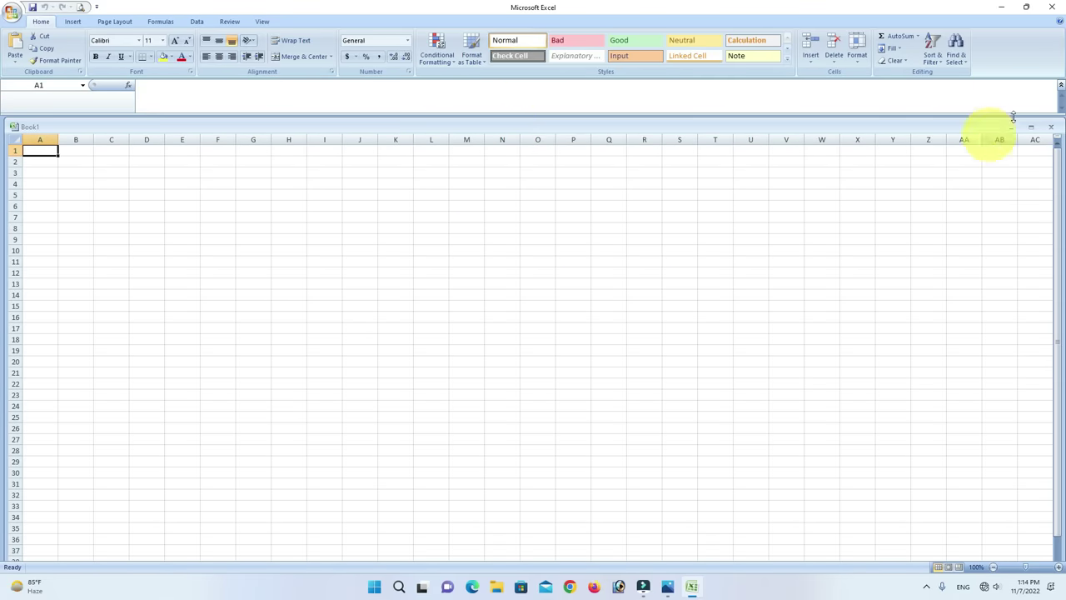
pyautogui.click(1062, 88)
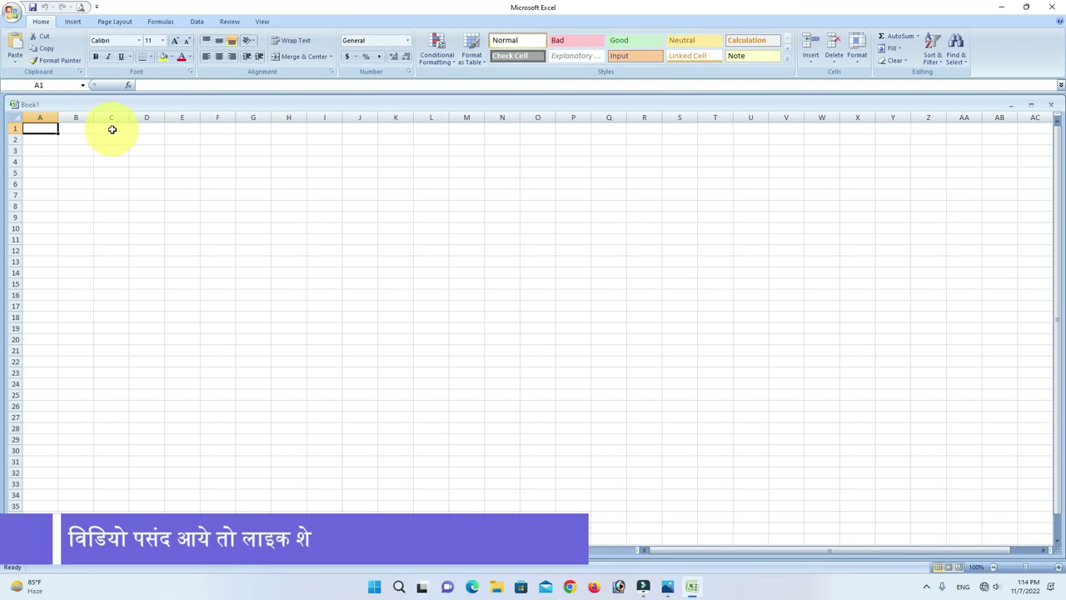
pyautogui.scroll(-4, 474, 254)
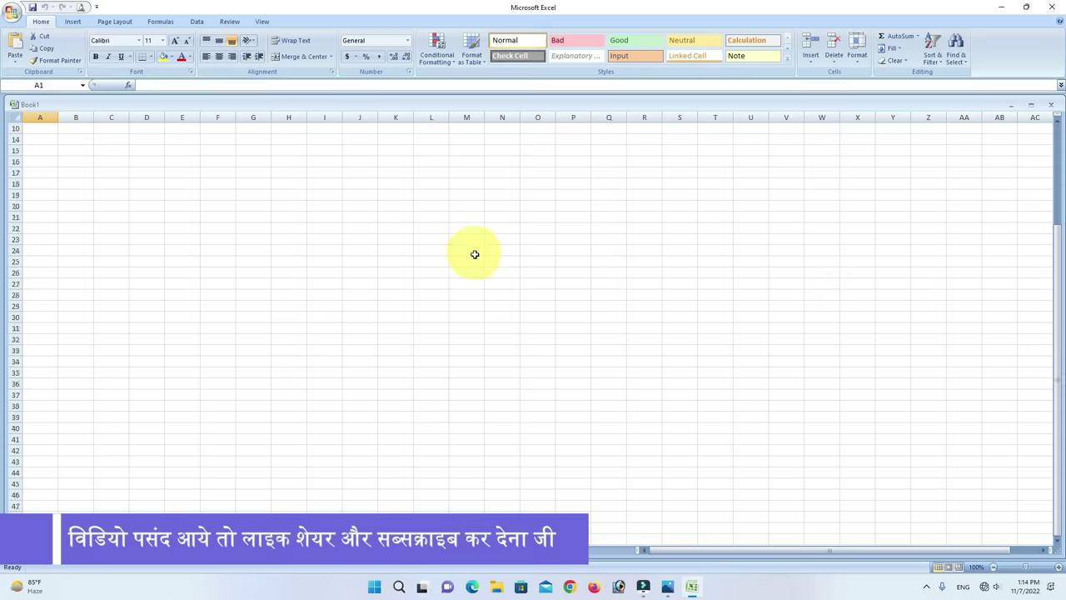
pyautogui.scroll(4, 475, 255)
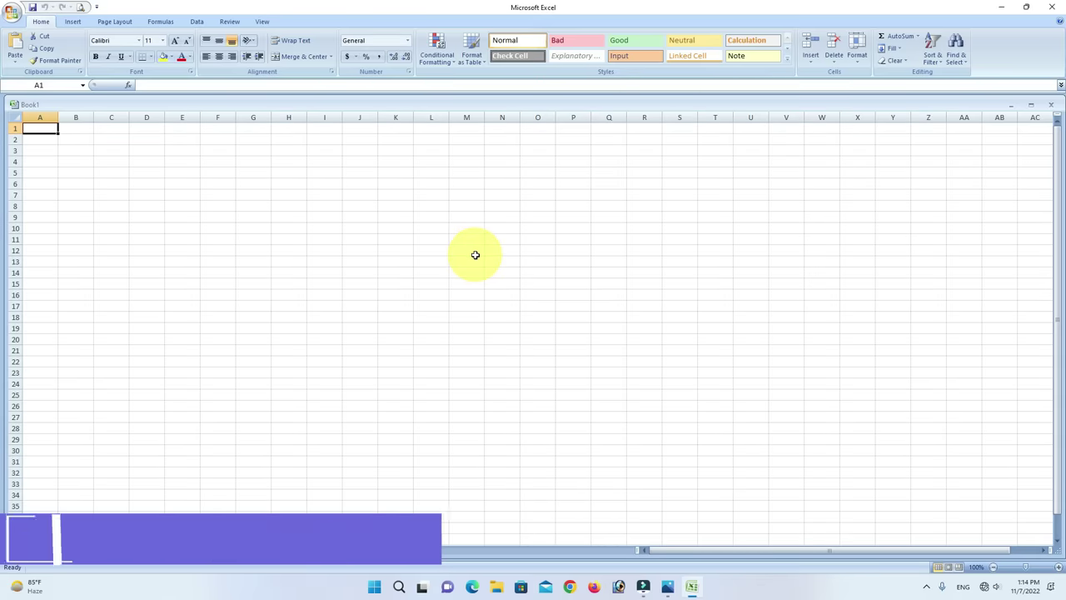
pyautogui.scroll(-3, 475, 255)
pyautogui.scroll(3, 475, 255)
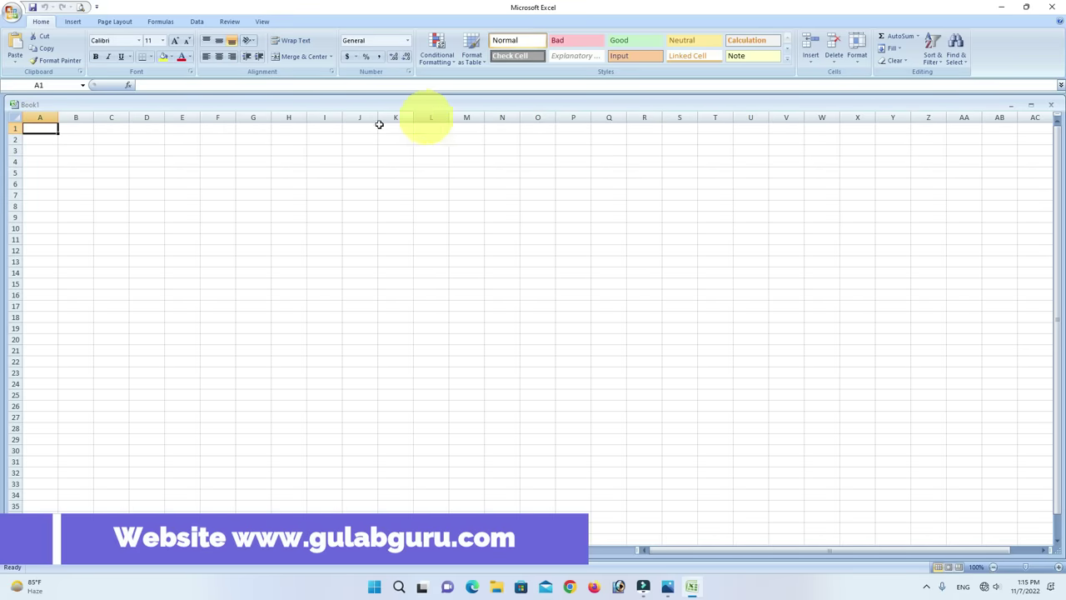
pyautogui.click(150, 113)
pyautogui.click(25, 314)
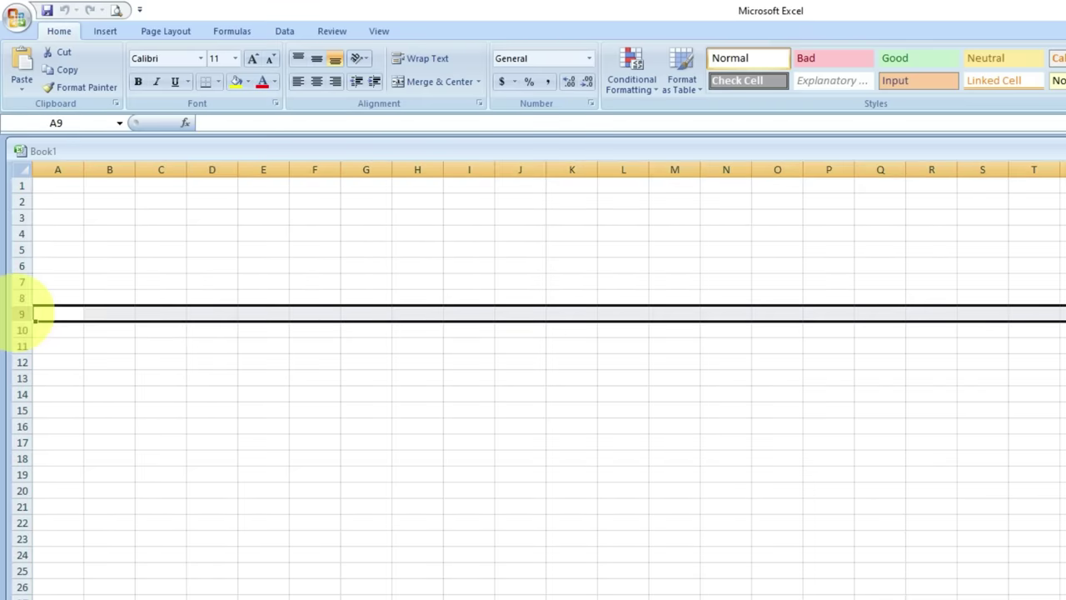
pyautogui.click(202, 313)
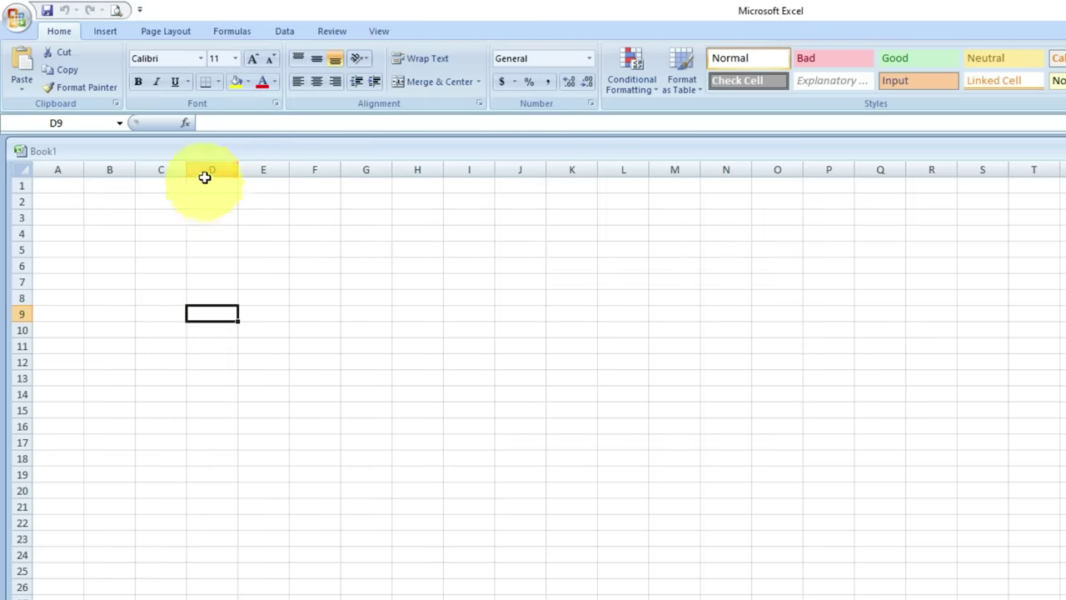
pyautogui.click(210, 166)
pyautogui.click(22, 298)
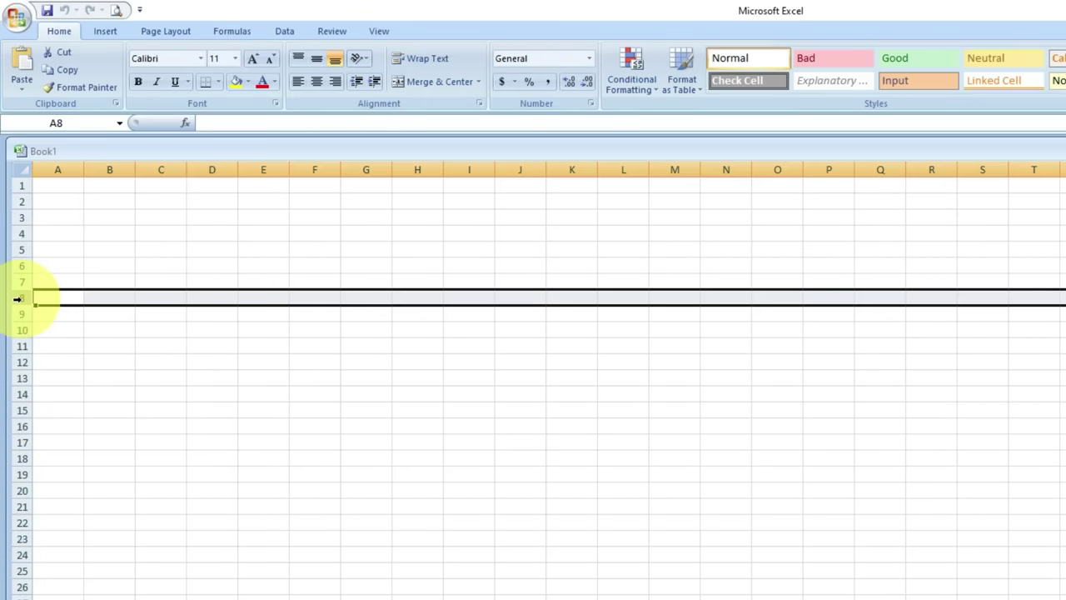
pyautogui.click(200, 299)
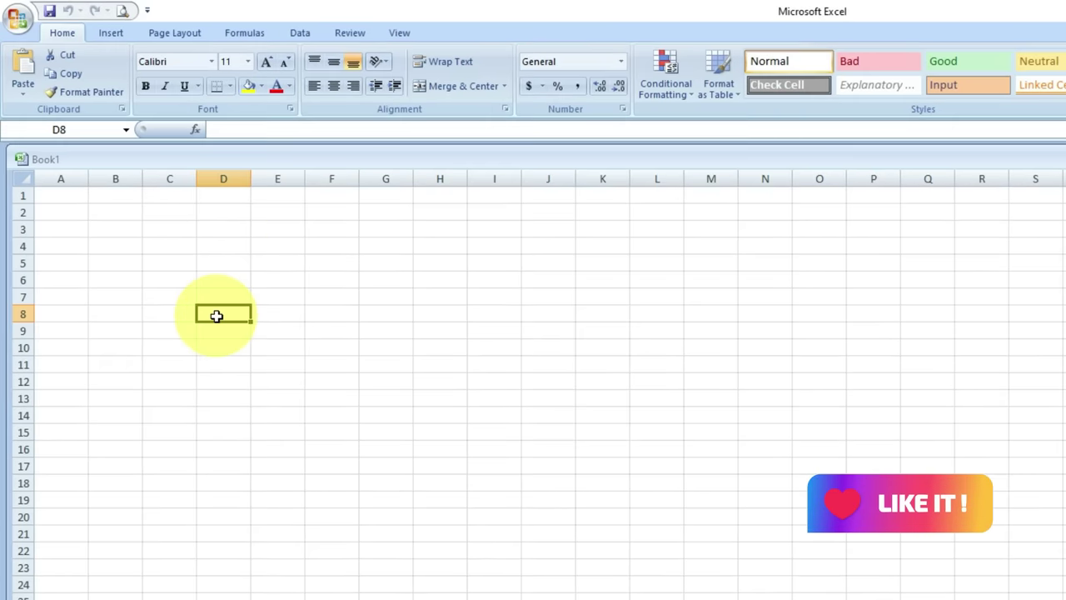
pyautogui.click(278, 315)
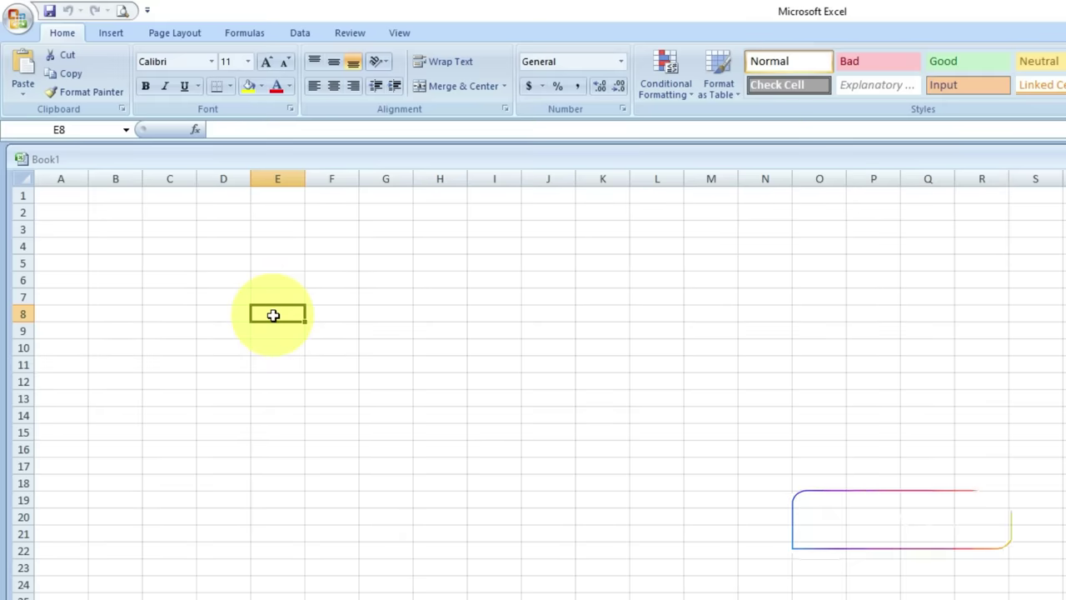
pyautogui.click(492, 315)
pyautogui.click(554, 348)
pyautogui.click(344, 353)
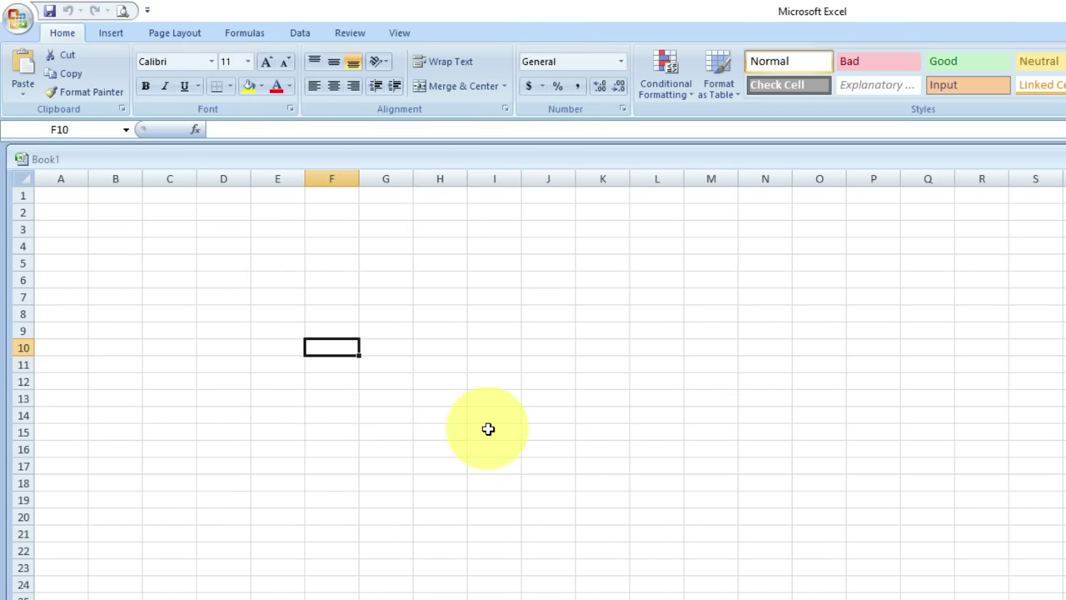
pyautogui.write('rerrer')
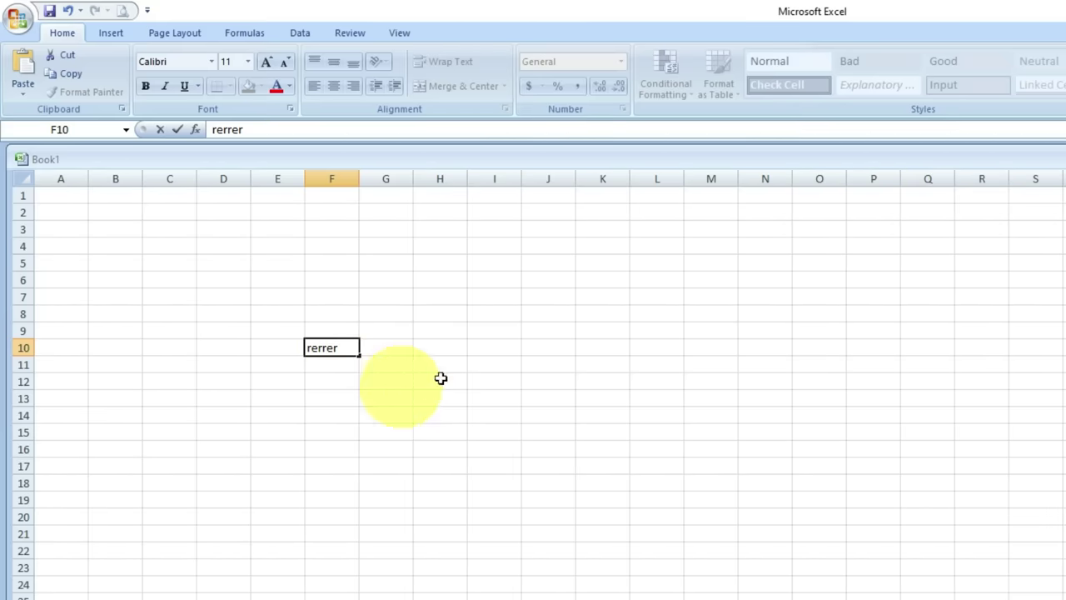
pyautogui.click(492, 297)
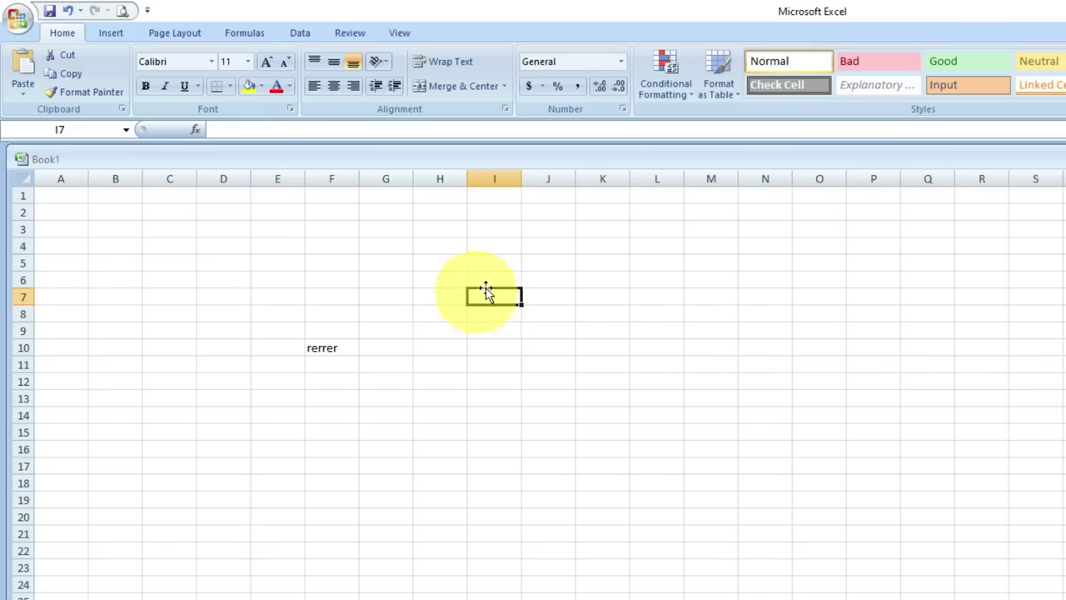
pyautogui.click(350, 347)
pyautogui.press('Delete')
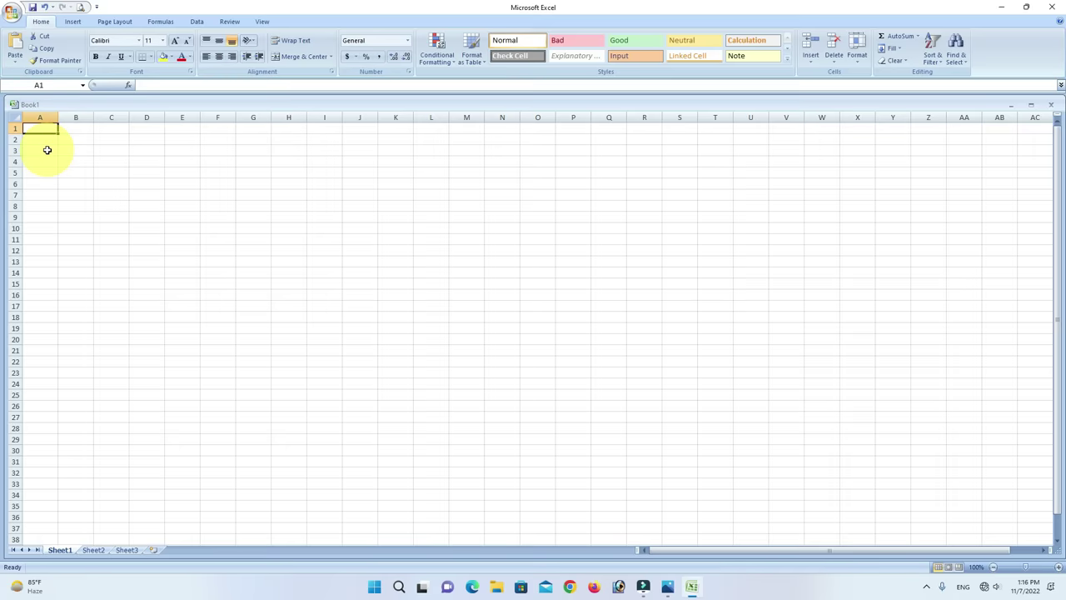
pyautogui.hotkey('ctrl', 'Down')
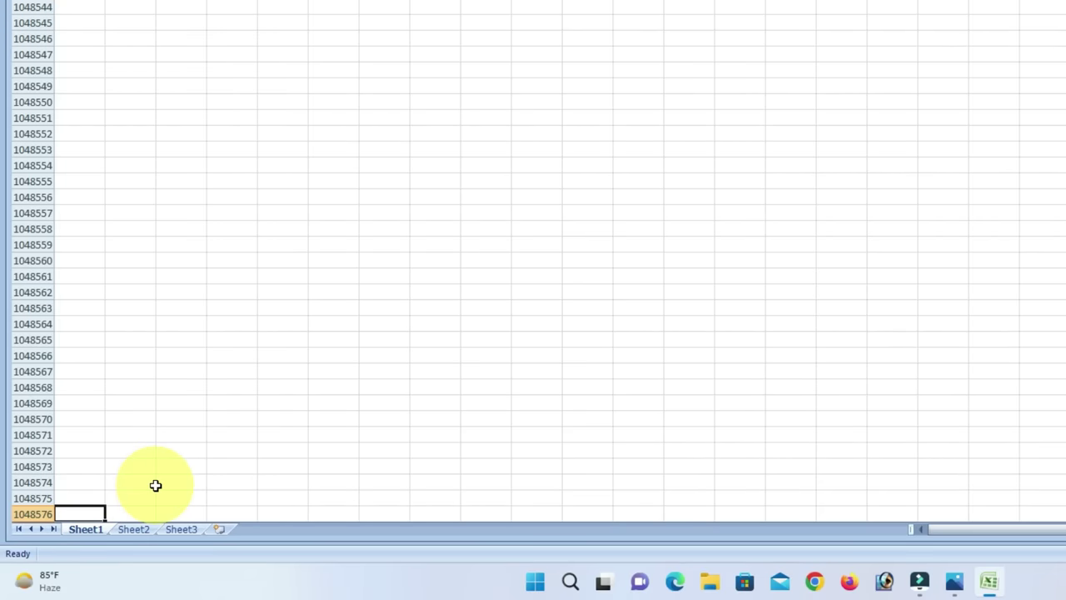
pyautogui.hotkey('ctrl', 'Up')
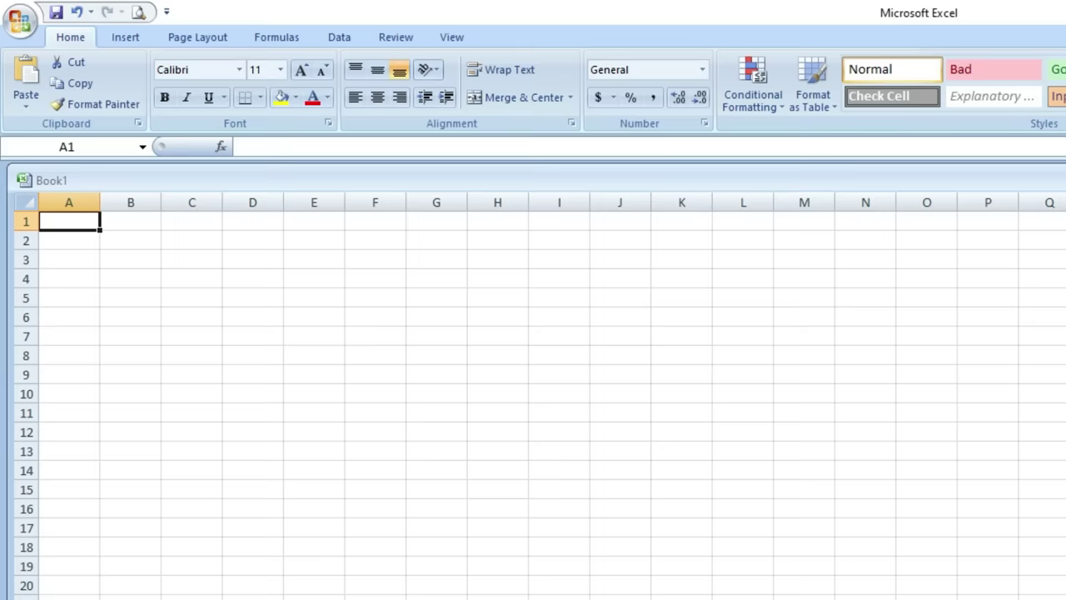
# Select the whole sheet to show 1048576R x 16384C, then jump to column XFD and back to A1.
pyautogui.click(30, 206)
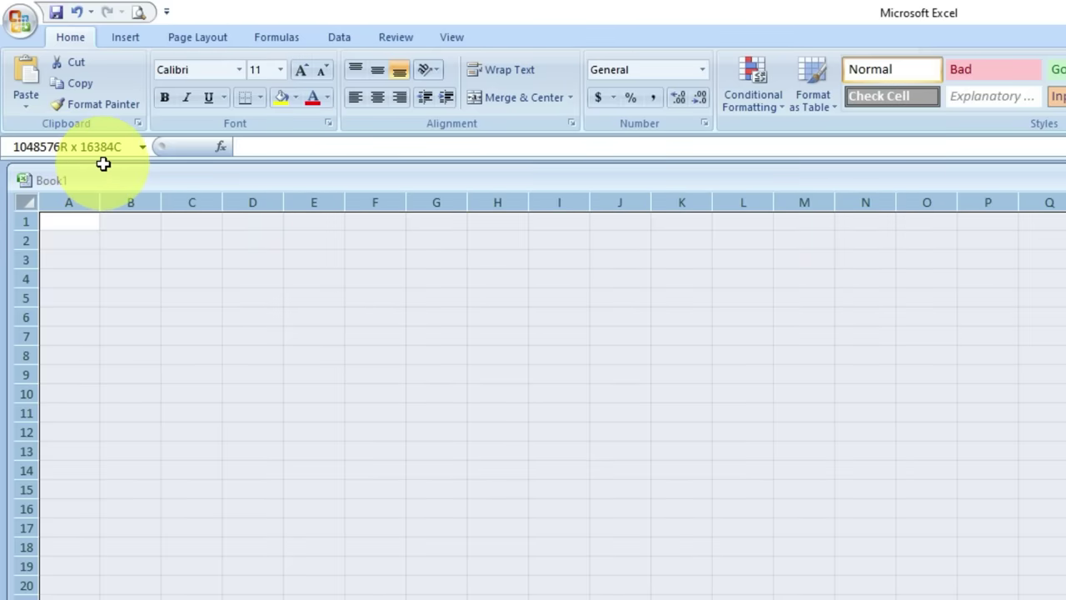
pyautogui.moveTo(105, 164); pyautogui.dragTo(25, 218)
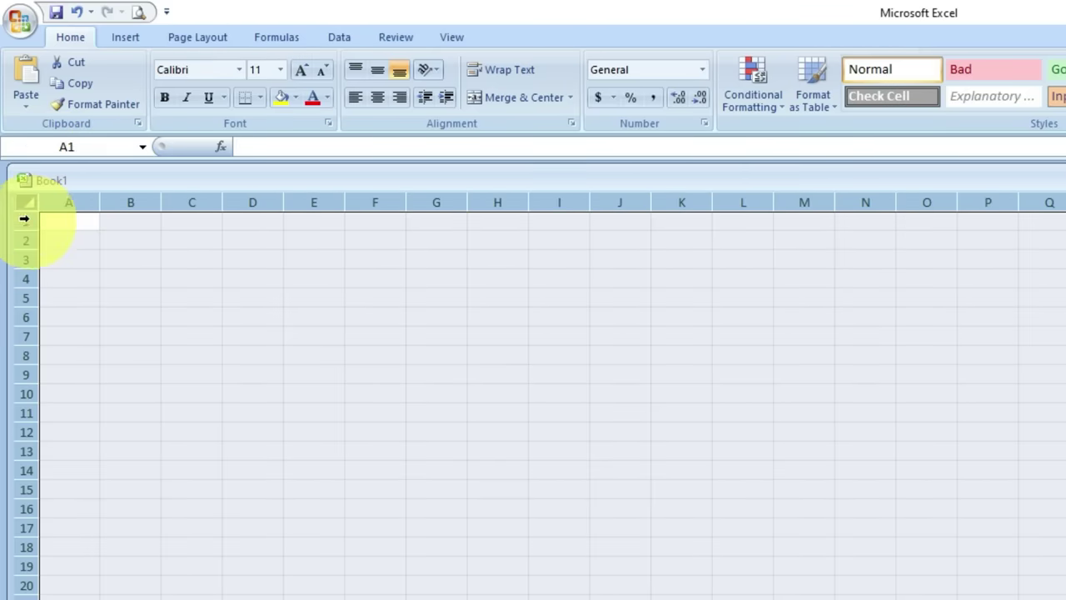
pyautogui.click(60, 219)
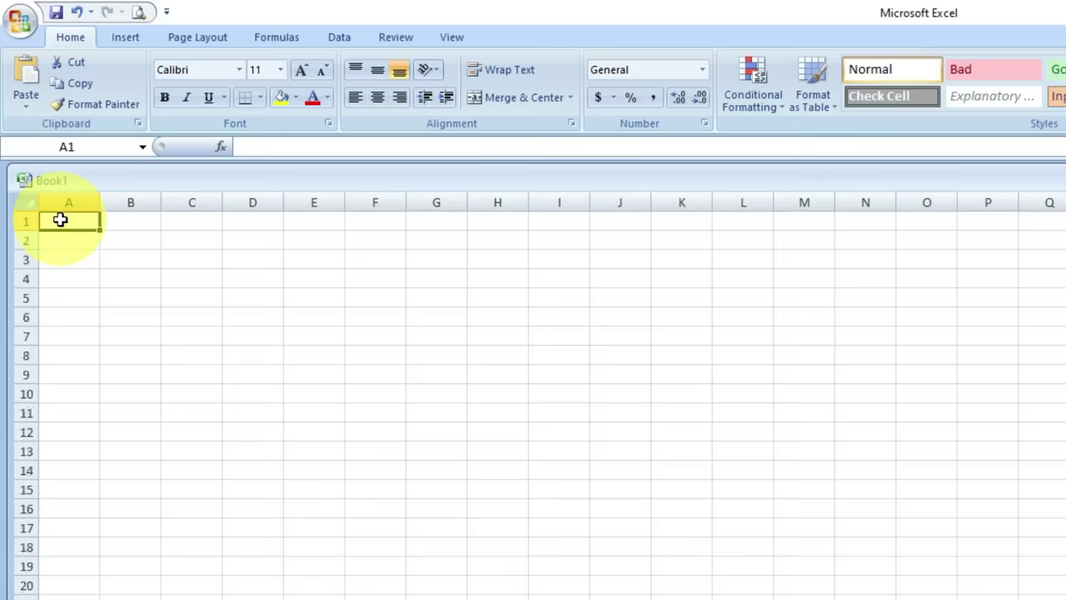
pyautogui.hotkey('ctrl', 'Right')
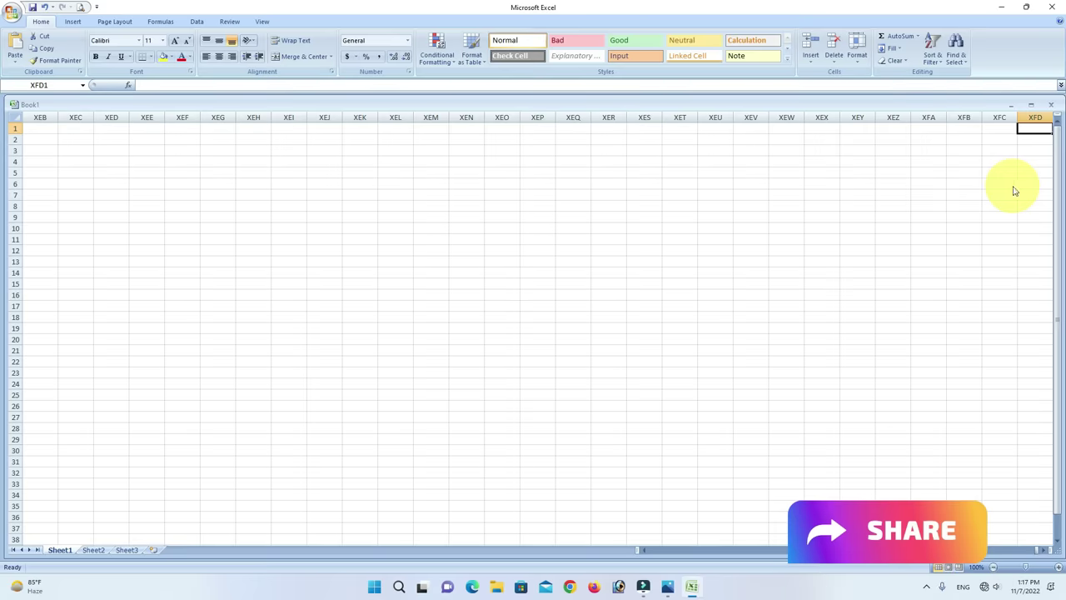
pyautogui.hotkey('ctrl', 'Left')
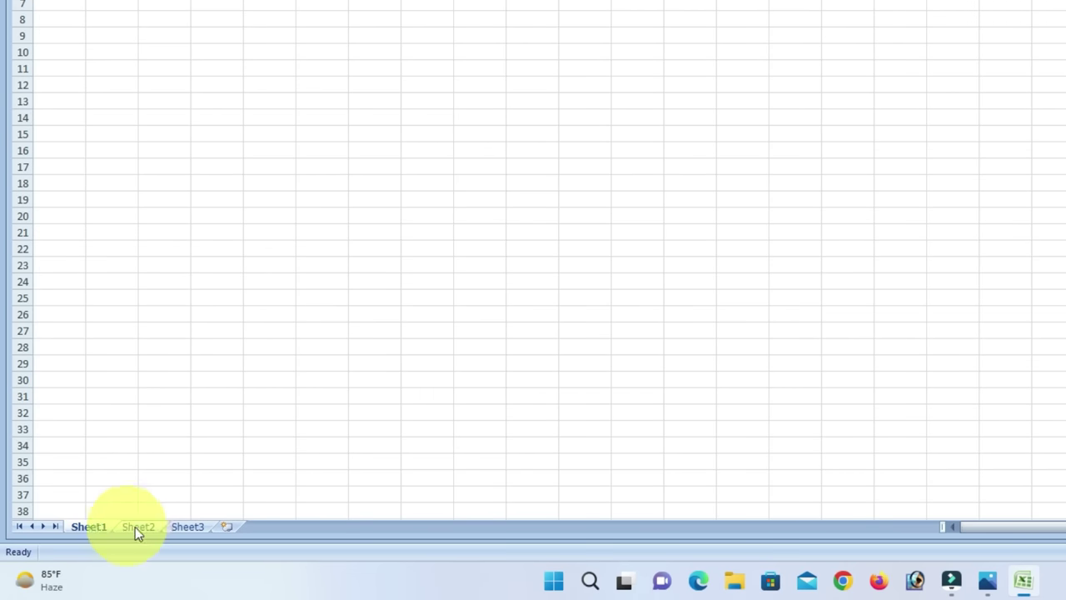
pyautogui.moveTo(140, 530); pyautogui.dragTo(112, 533)
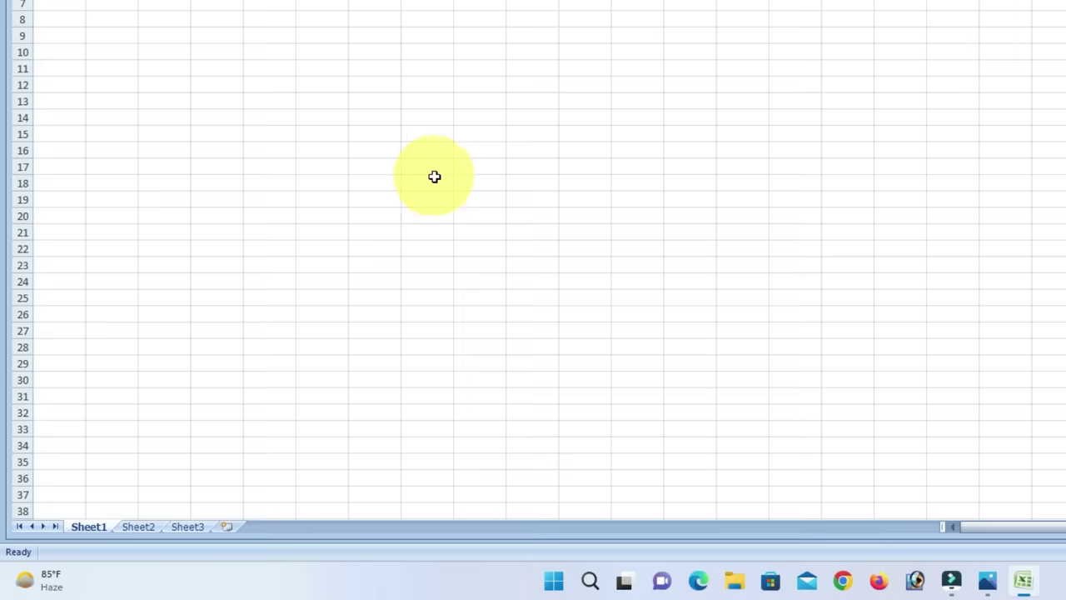
pyautogui.click(137, 527)
pyautogui.click(183, 527)
pyautogui.click(140, 529)
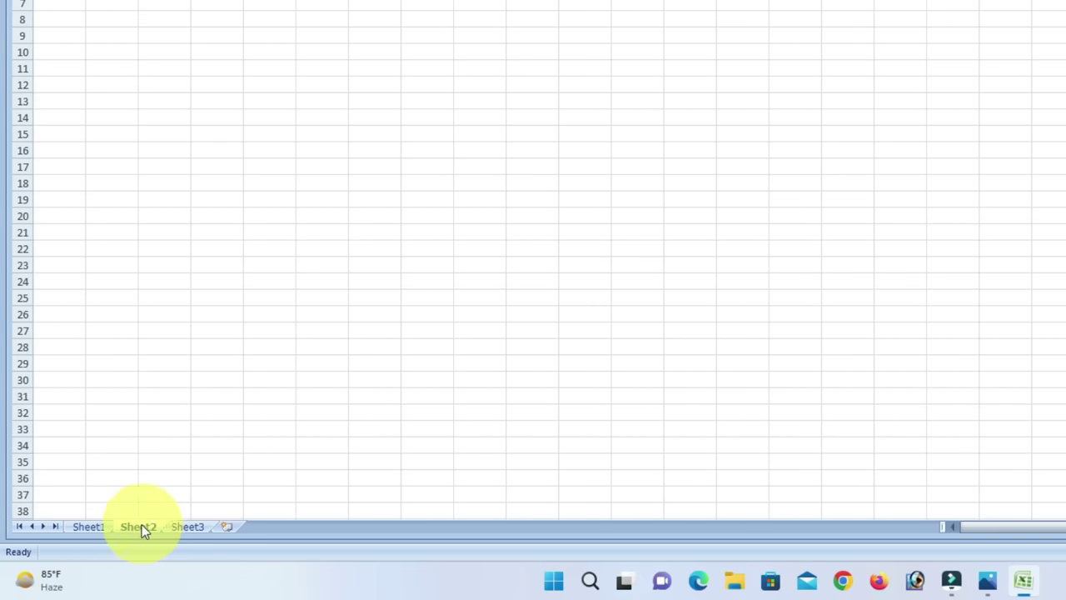
pyautogui.click(83, 529)
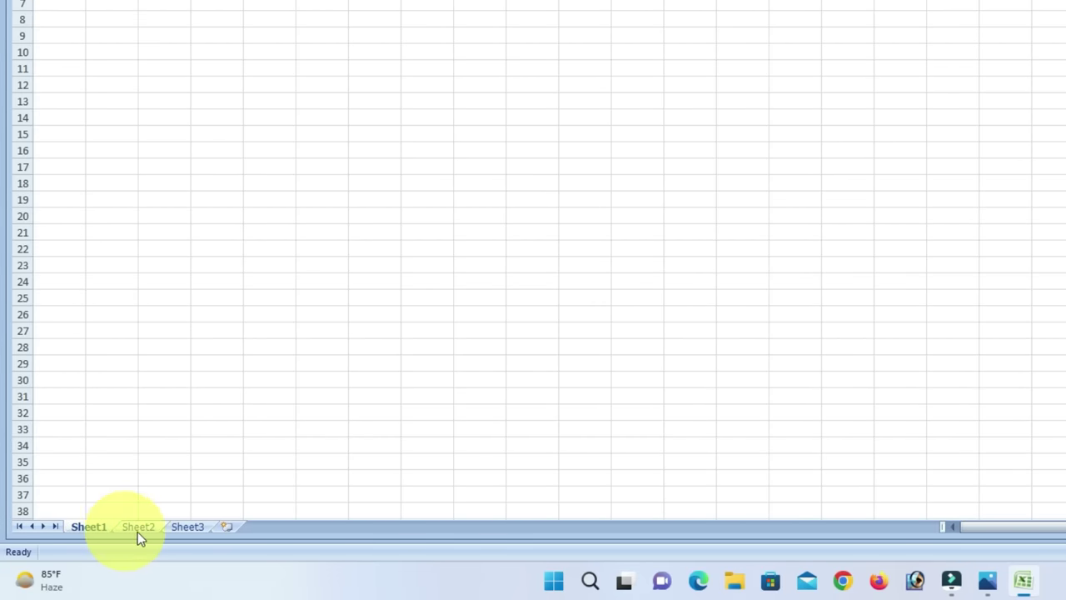
# Insert four new worksheets, Sheet4 through Sheet7.
pyautogui.click(230, 532)
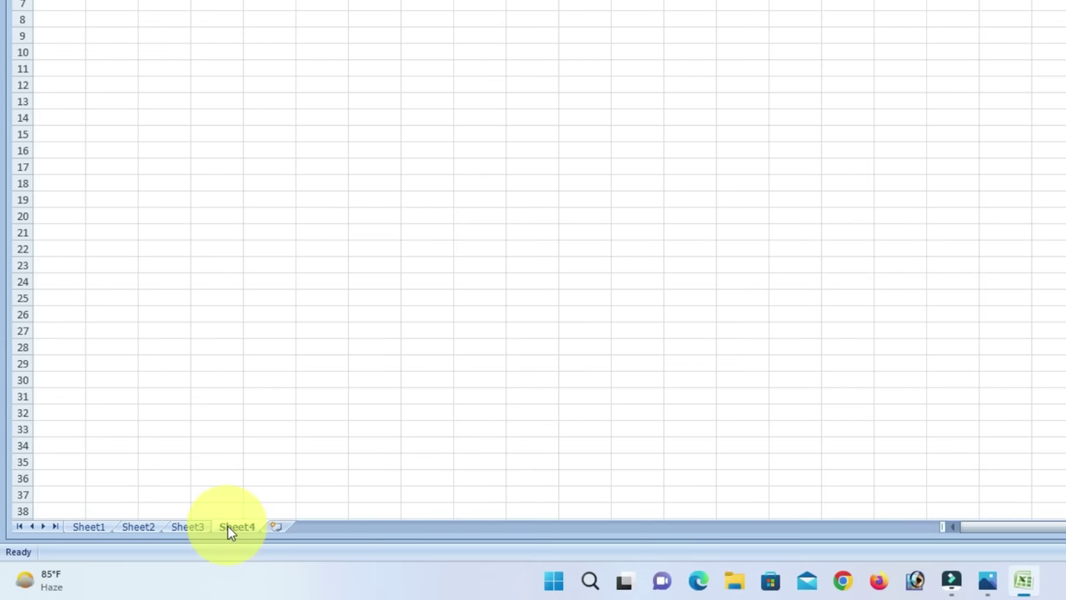
pyautogui.click(276, 527)
pyautogui.click(328, 533)
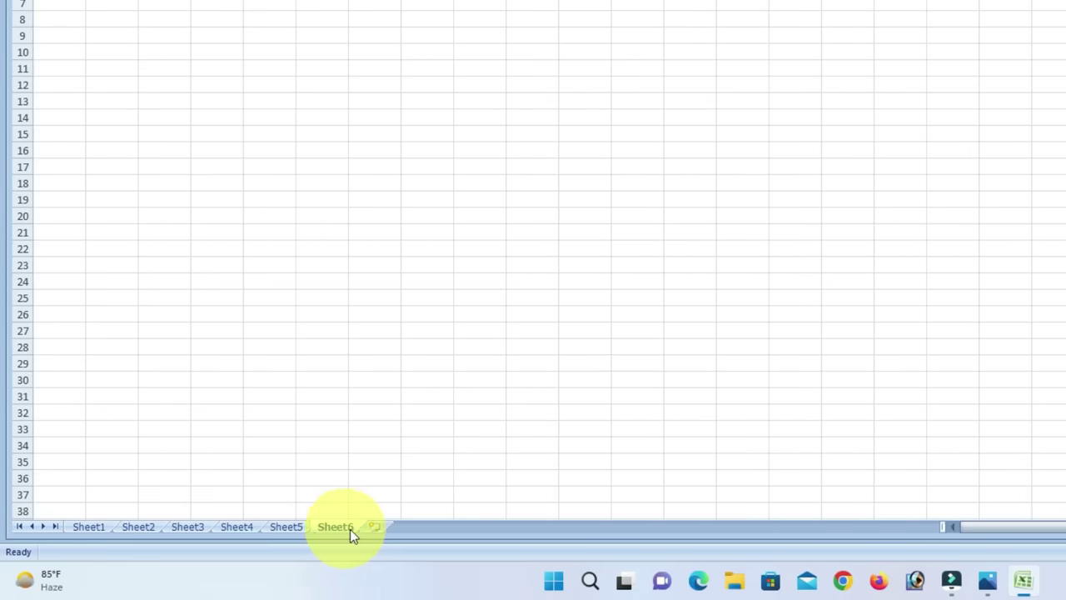
pyautogui.click(374, 526)
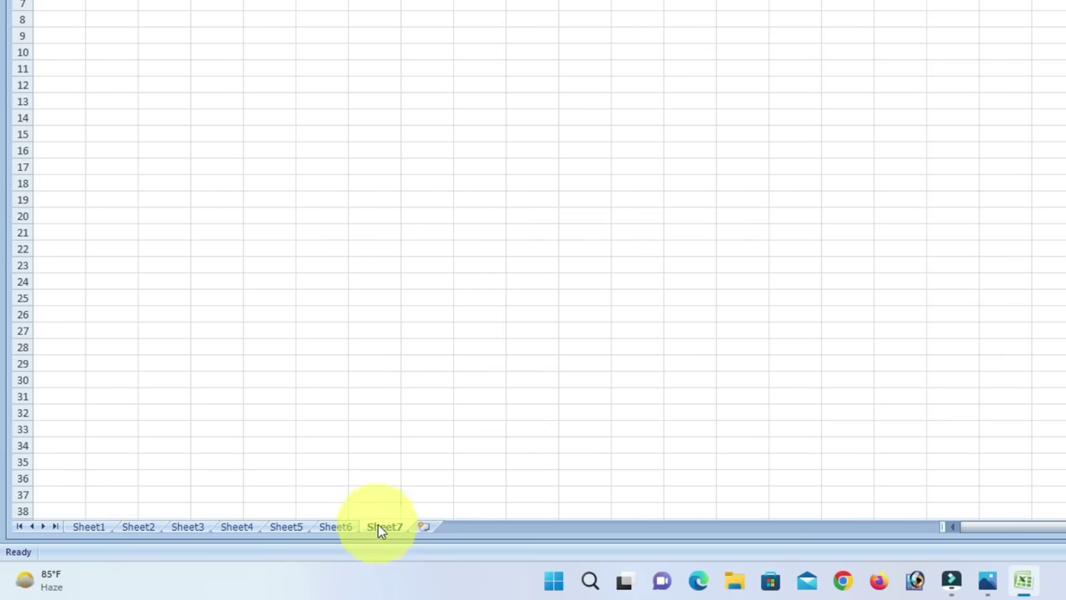
# Delete Sheet7, Sheet6 and Sheet5, then return to Sheet1.
pyautogui.moveTo(379, 526)
pyautogui.mouseDown()
pyautogui.moveTo(313, 525)
pyautogui.moveTo(378, 533)
pyautogui.mouseUp()
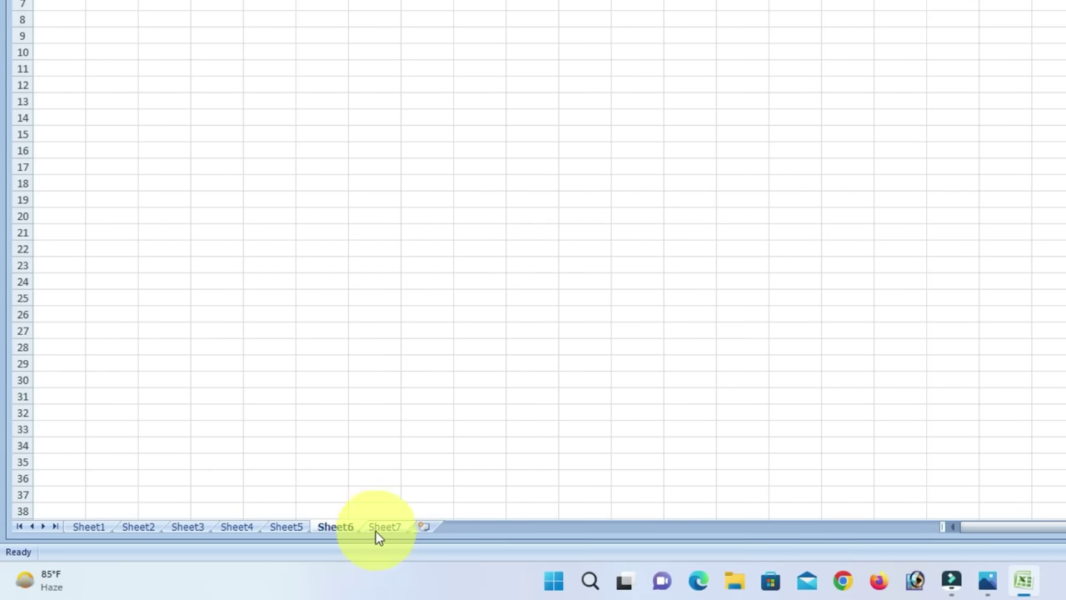
pyautogui.click(383, 529)
pyautogui.rightClick(385, 533)
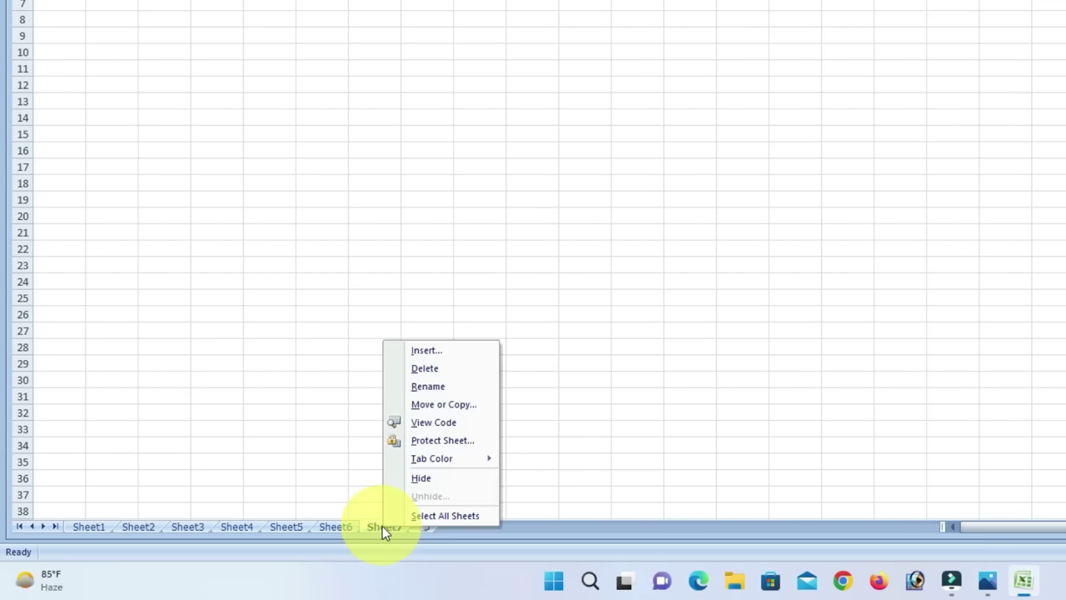
pyautogui.click(426, 370)
pyautogui.rightClick(337, 527)
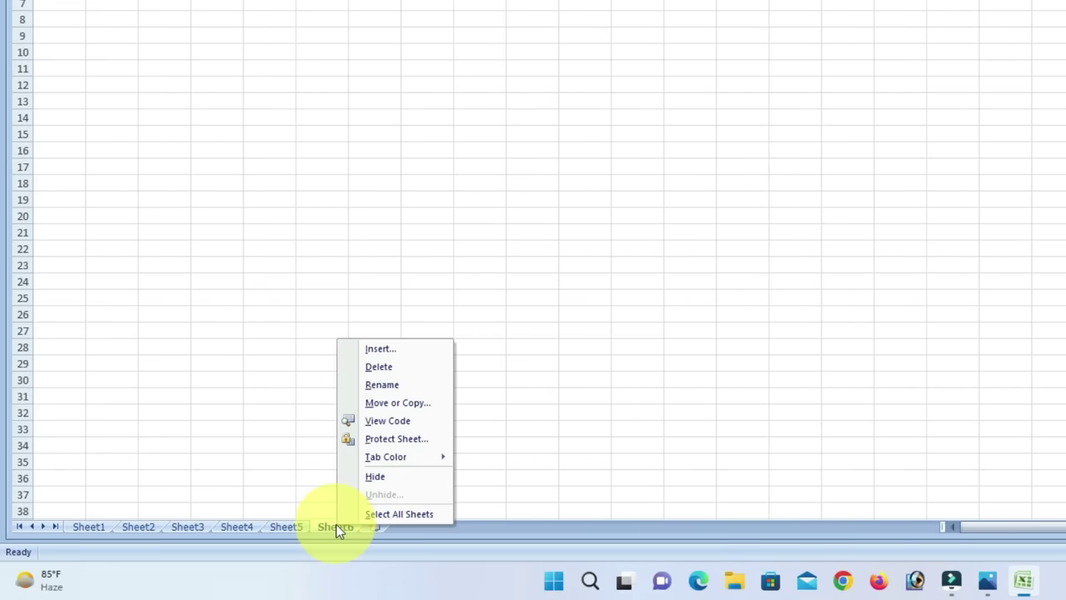
pyautogui.click(385, 372)
pyautogui.rightClick(288, 525)
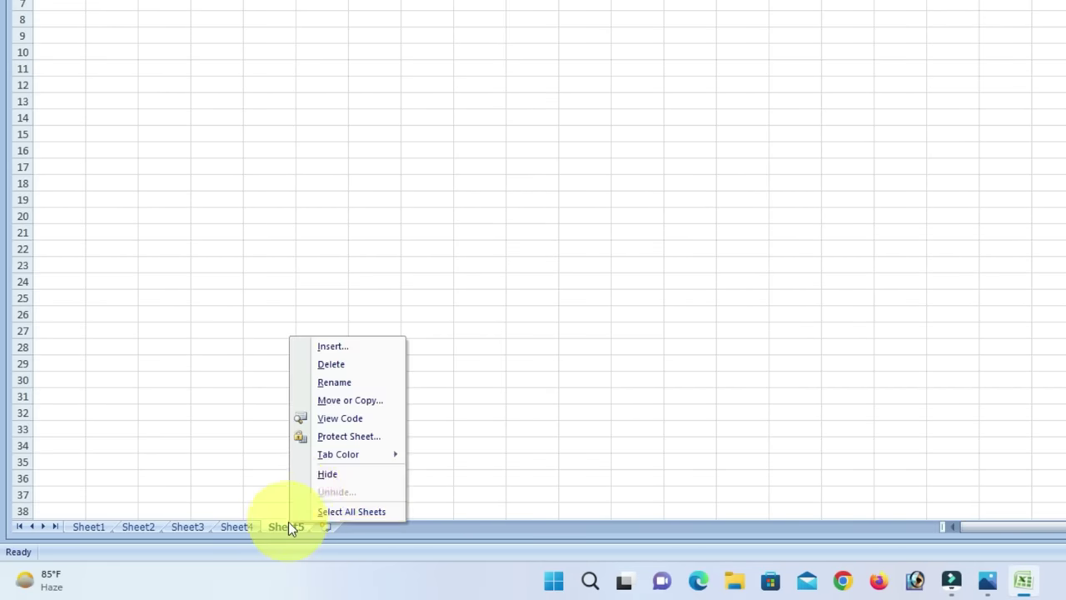
pyautogui.click(331, 364)
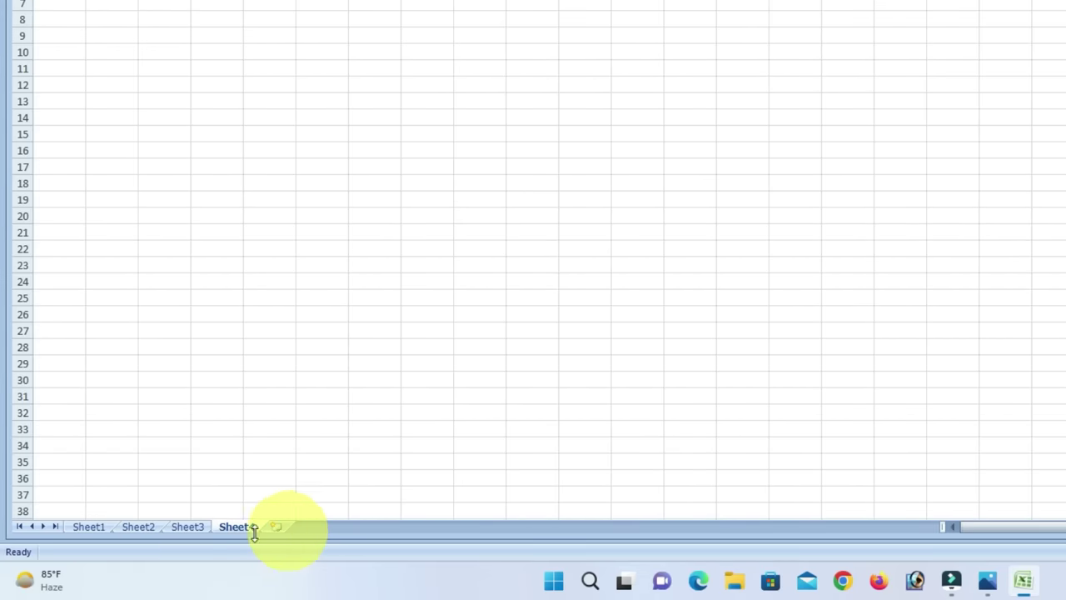
pyautogui.click(89, 529)
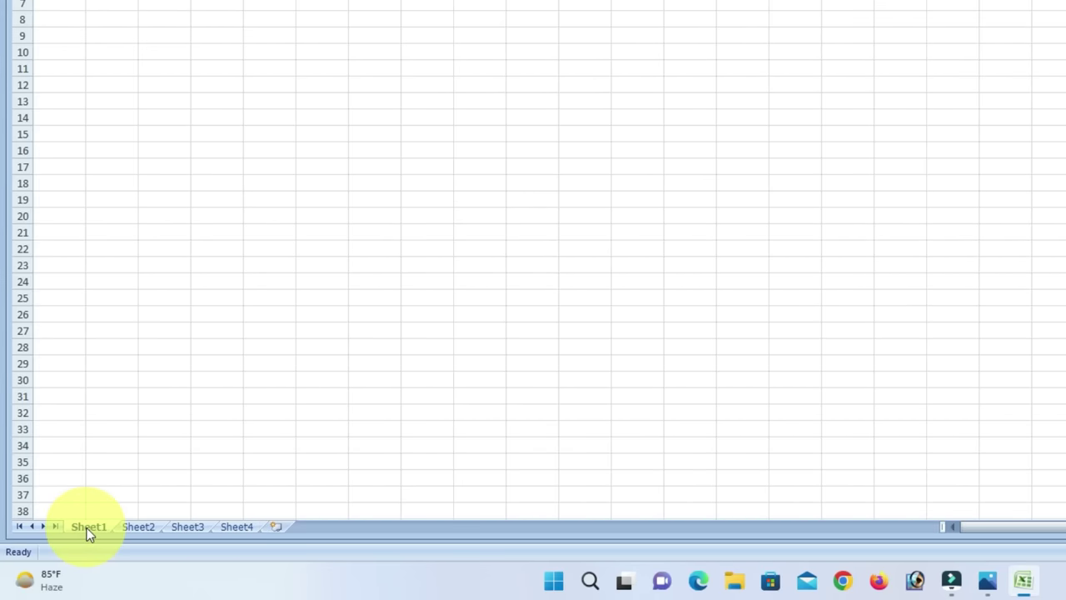
# Rename the Sheet1 tab to a custom name, then switch to Sheet4.
pyautogui.rightClick(89, 529)
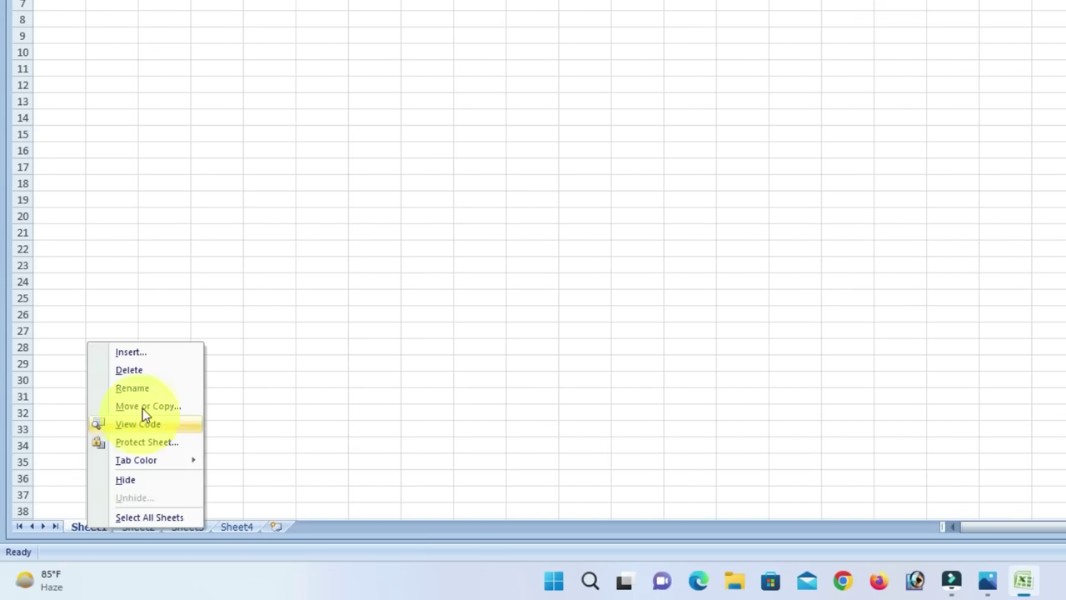
pyautogui.click(136, 388)
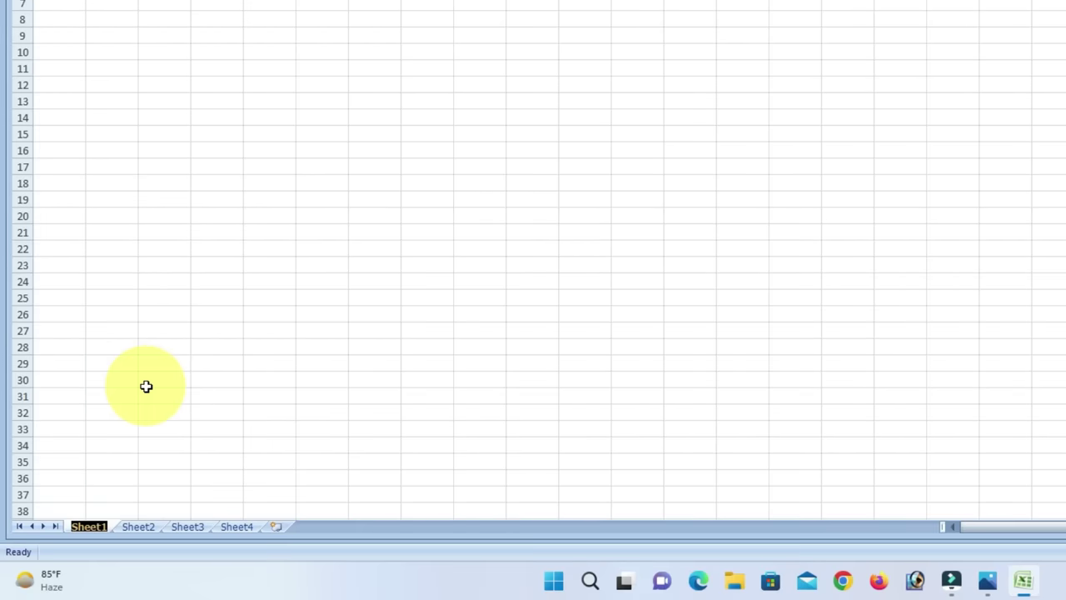
pyautogui.write('Gul')
pyautogui.write('lab')
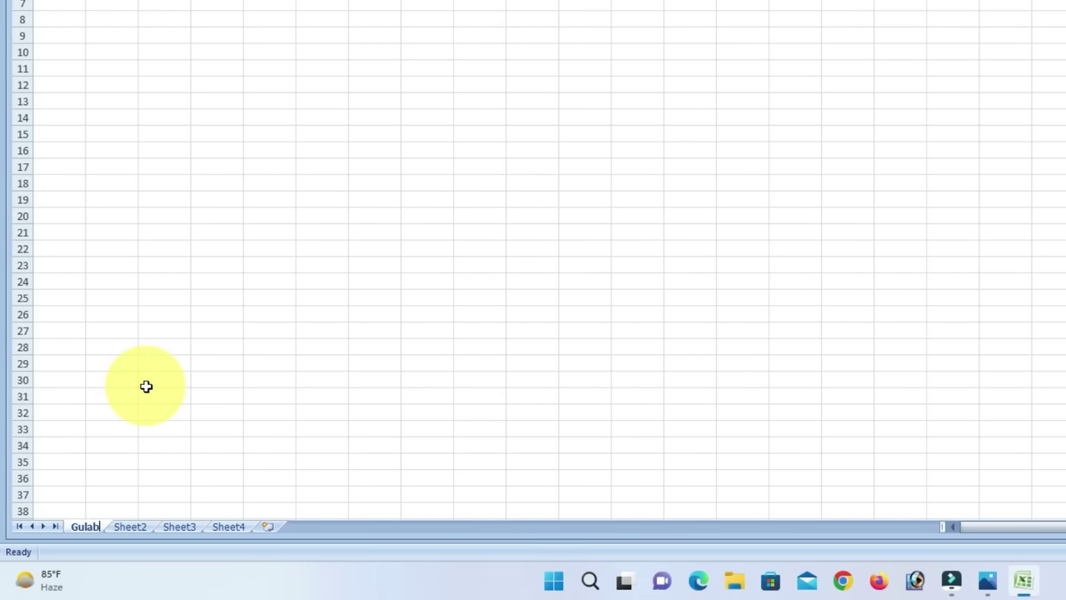
pyautogui.write(' Gir')
pyautogui.press('BackSpace')
pyautogui.press('BackSpace')
pyautogui.write('uru')
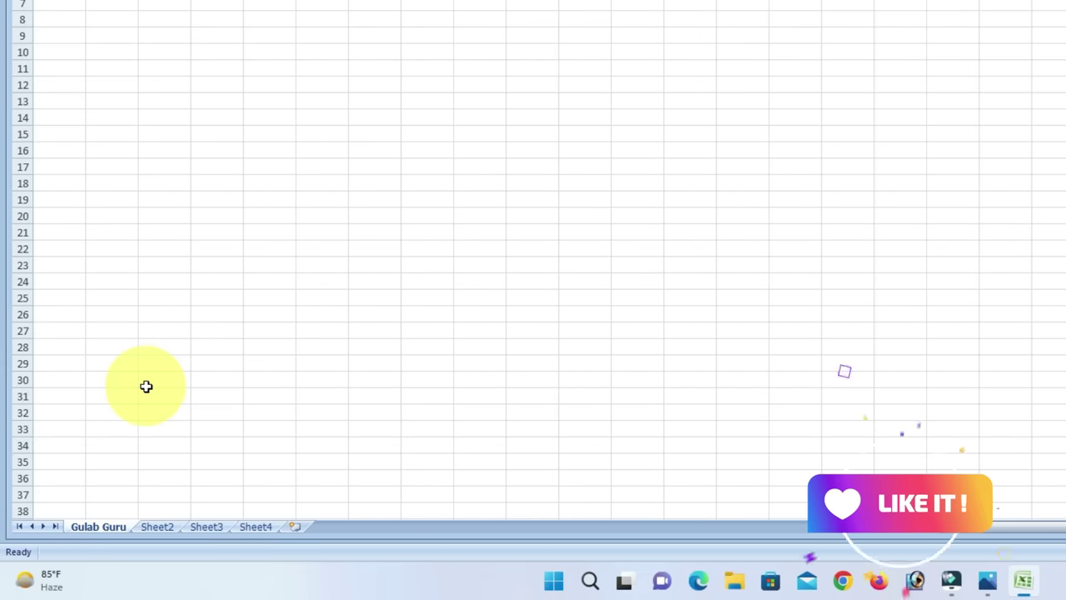
pyautogui.click(247, 525)
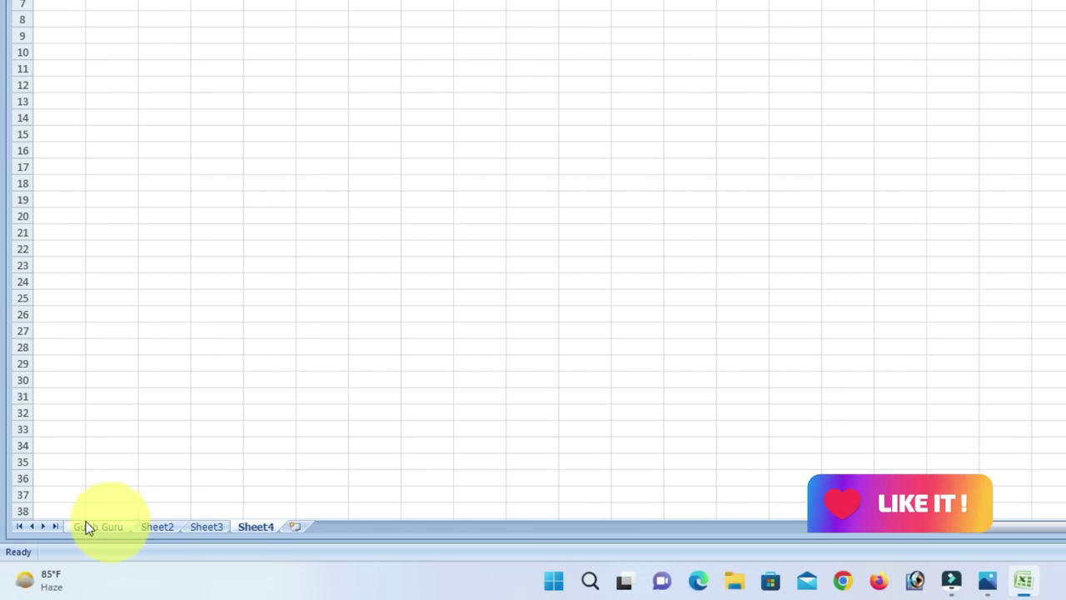
# Insert Sheet8–Sheet11 before the renamed first sheet with Shift+F11, plus one sheet after Sheet4.
pyautogui.click(132, 526)
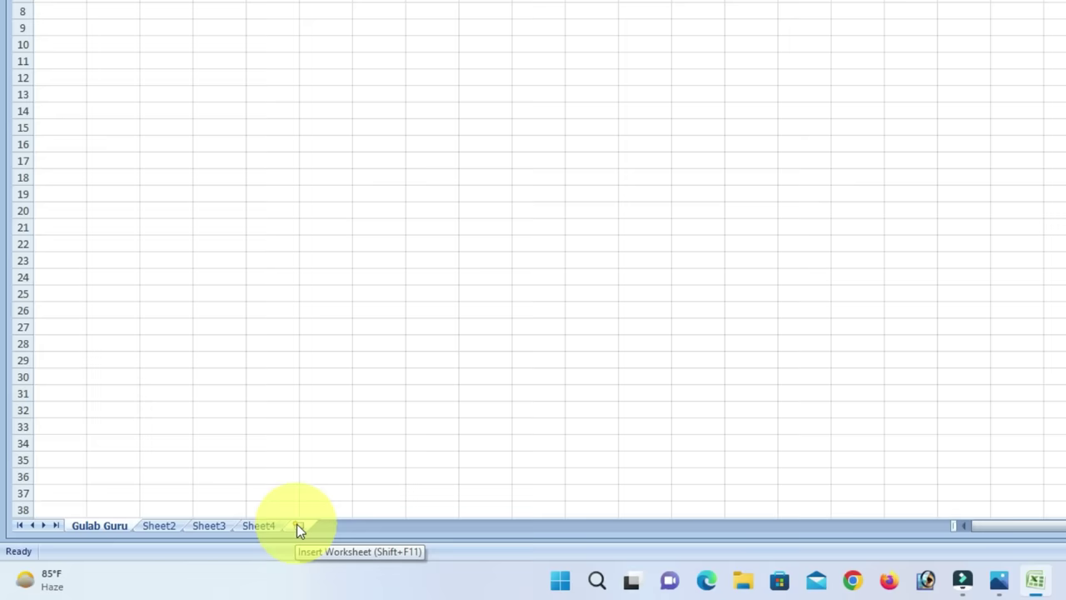
pyautogui.hotkey('shift', 'F11')
pyautogui.hotkey('shift', 'F11')
pyautogui.hotkey('shift', 'F11')
pyautogui.hotkey('shift', 'F11')
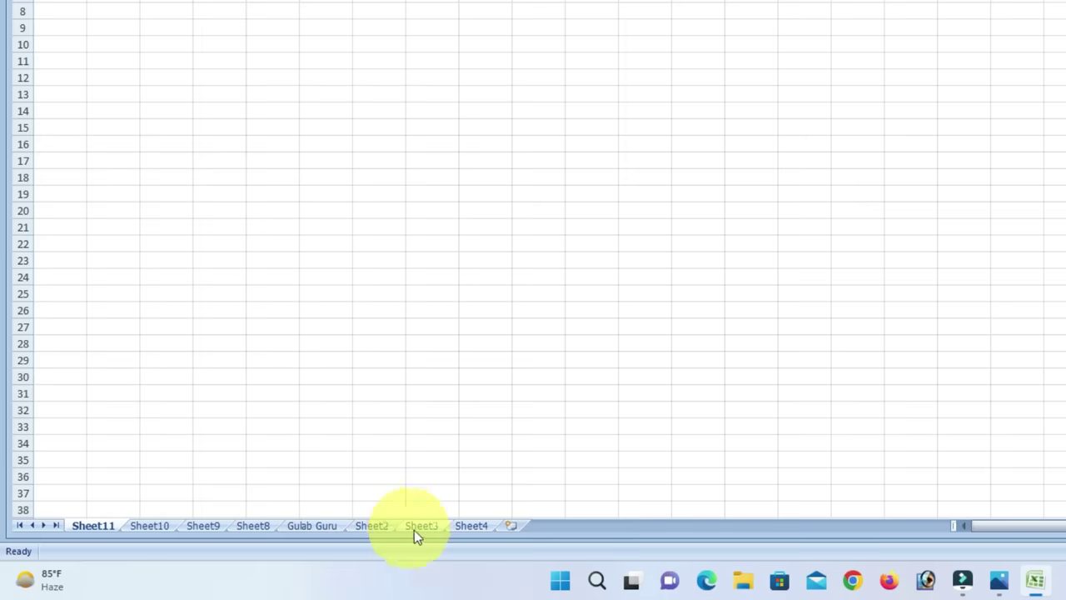
pyautogui.click(511, 526)
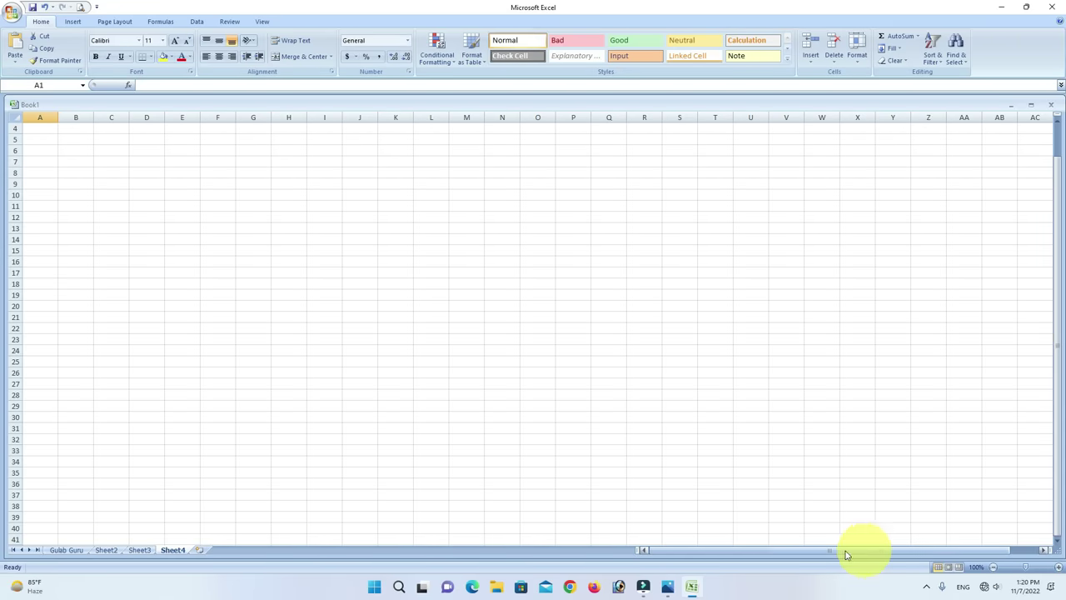
pyautogui.moveTo(799, 554); pyautogui.dragTo(780, 556)
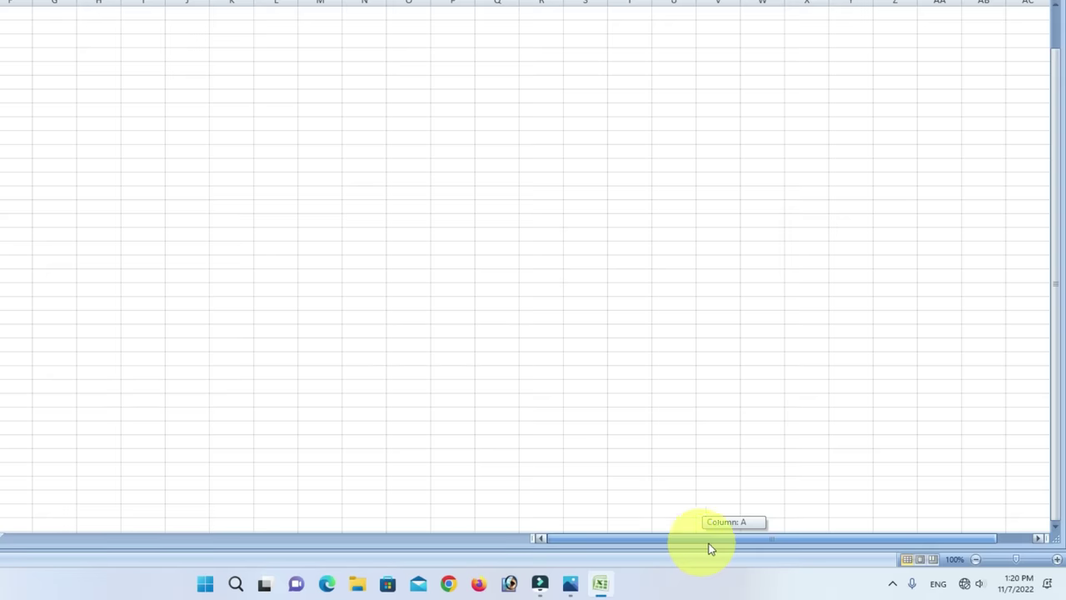
pyautogui.moveTo(710, 549)
pyautogui.mouseDown()
pyautogui.moveTo(768, 541)
pyautogui.moveTo(706, 540)
pyautogui.mouseUp()
pyautogui.moveTo(1060, 272); pyautogui.dragTo(1056, 358)
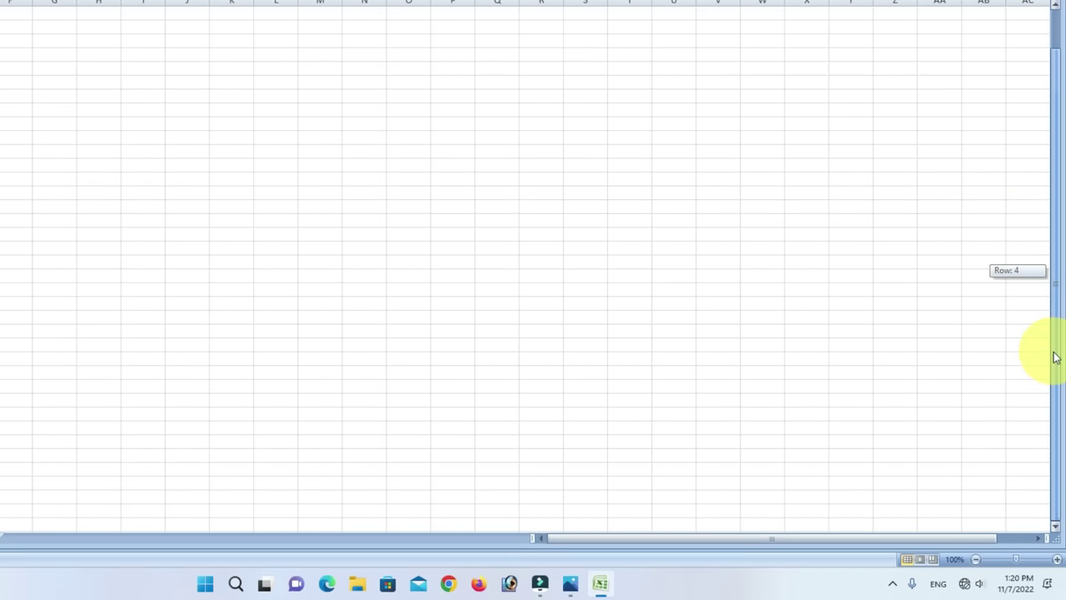
pyautogui.moveTo(1056, 357); pyautogui.dragTo(1054, 255)
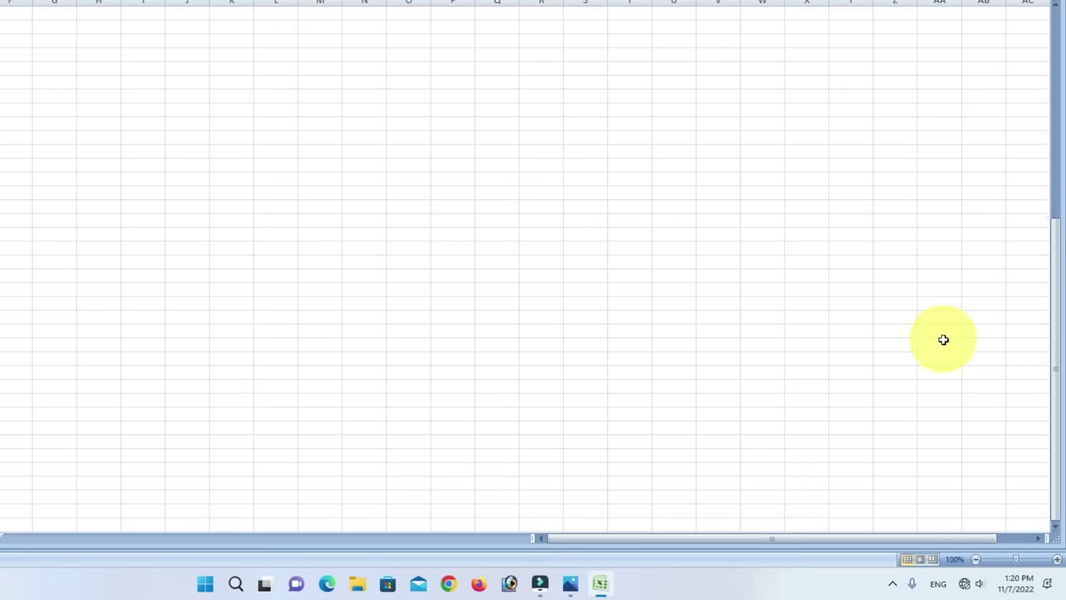
pyautogui.moveTo(1055, 388)
pyautogui.mouseDown()
pyautogui.moveTo(1060, 119)
pyautogui.moveTo(1058, 467)
pyautogui.mouseUp()
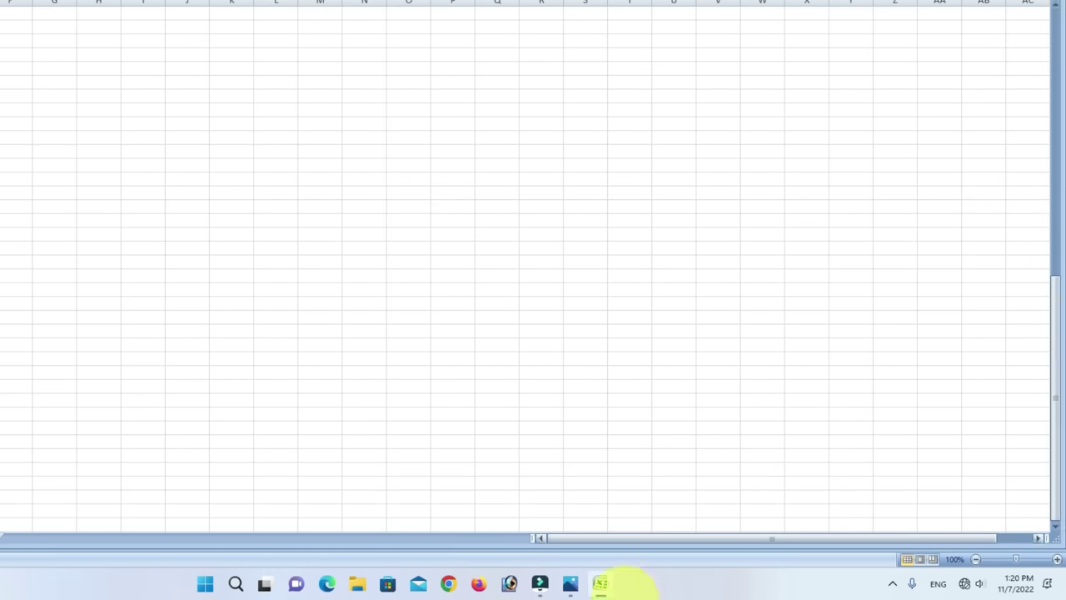
pyautogui.moveTo(723, 539); pyautogui.dragTo(939, 535)
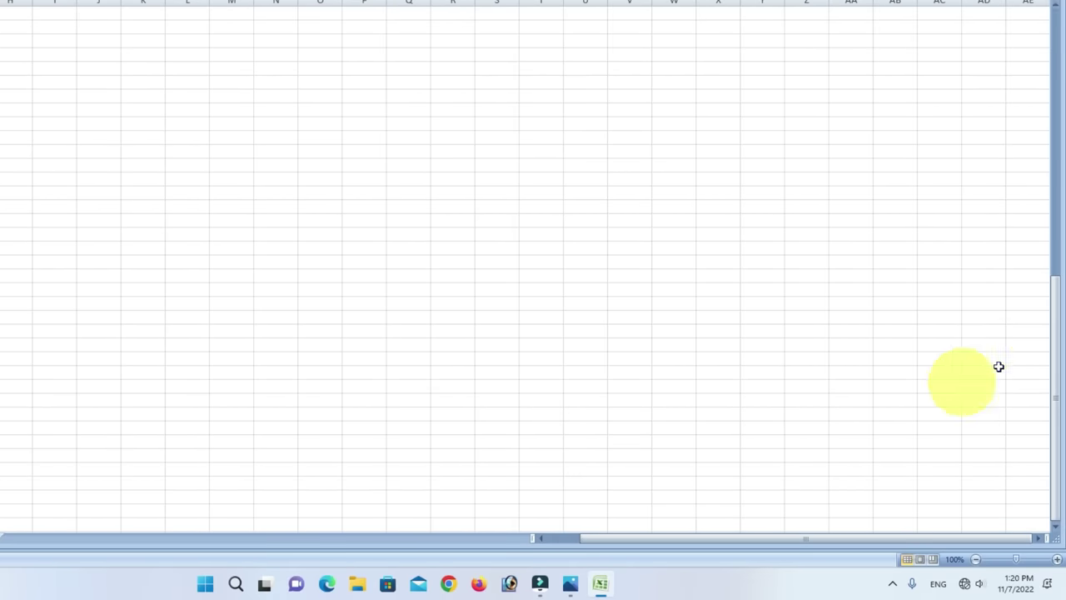
pyautogui.moveTo(895, 539); pyautogui.dragTo(793, 554)
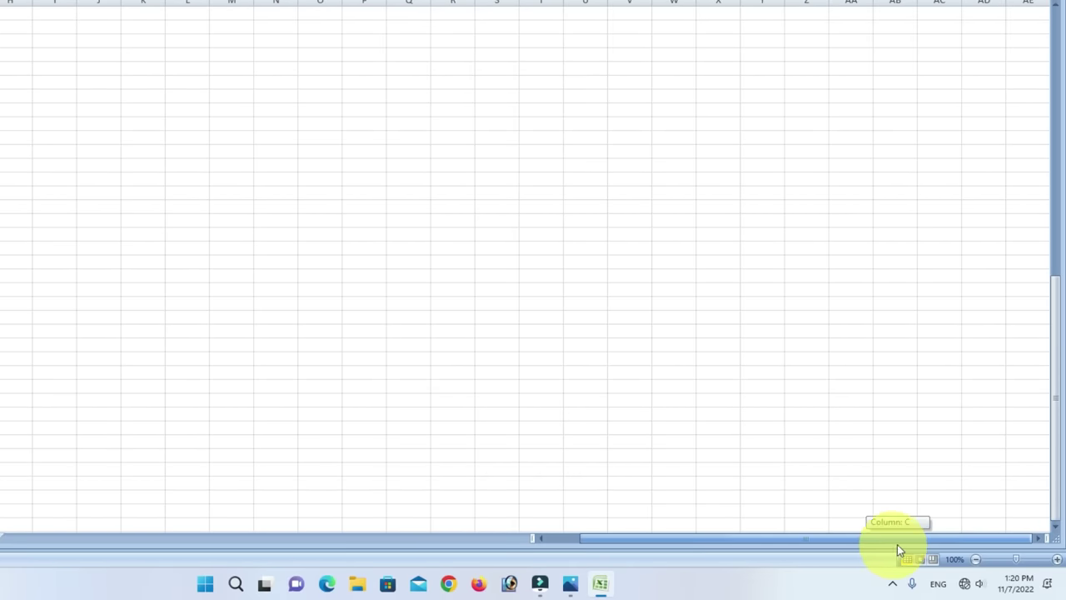
pyautogui.moveTo(793, 554); pyautogui.dragTo(833, 546)
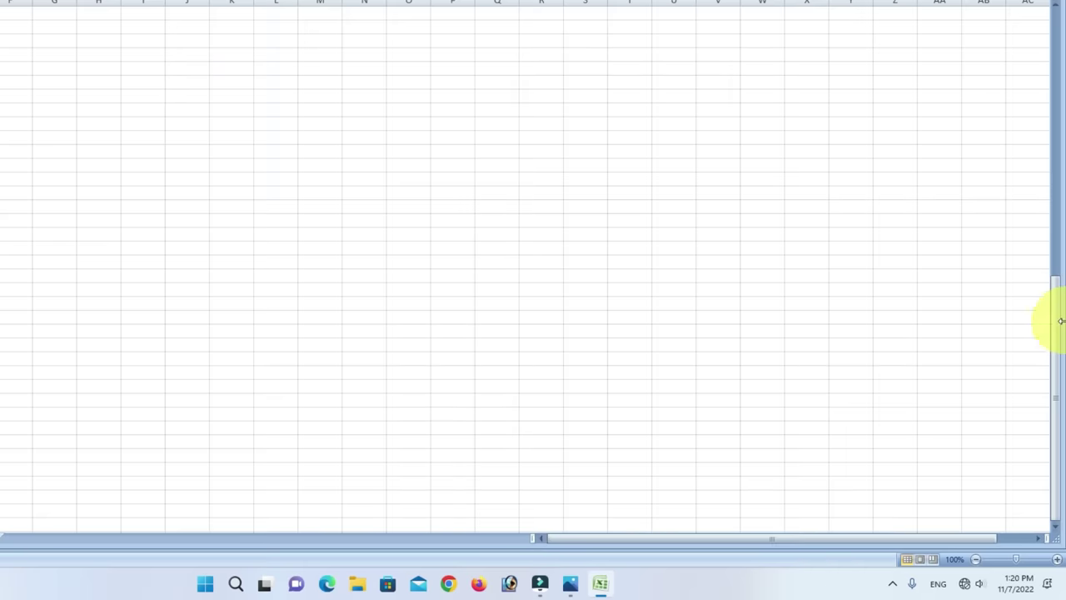
pyautogui.moveTo(1055, 333); pyautogui.dragTo(1058, 37)
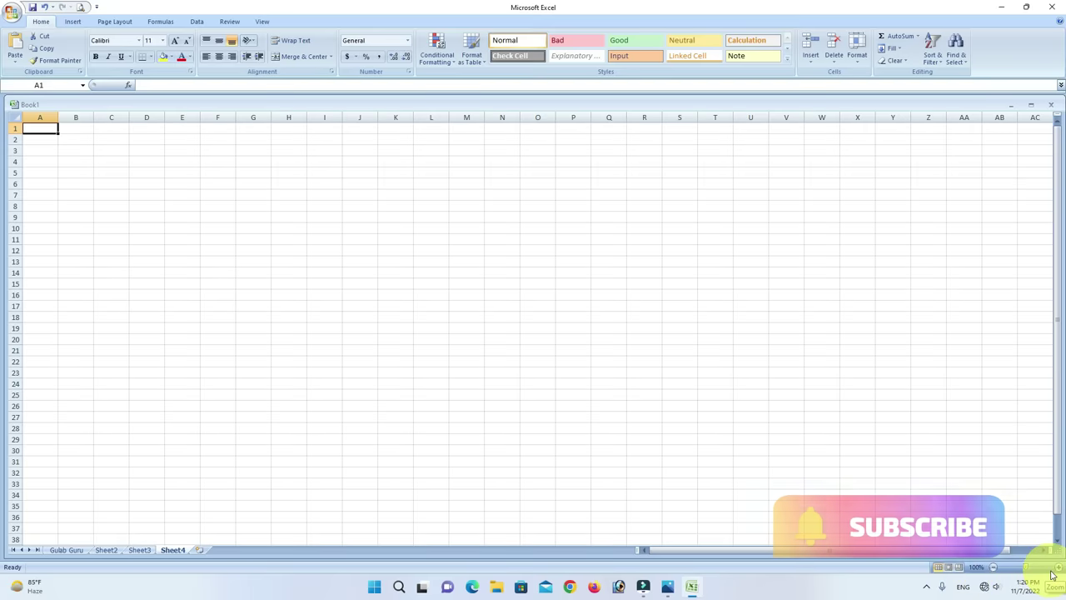
# Zoom the worksheet out briefly, then zoom in until cells display at about 150%.
pyautogui.click(994, 568)
pyautogui.click(993, 568)
pyautogui.click(994, 568)
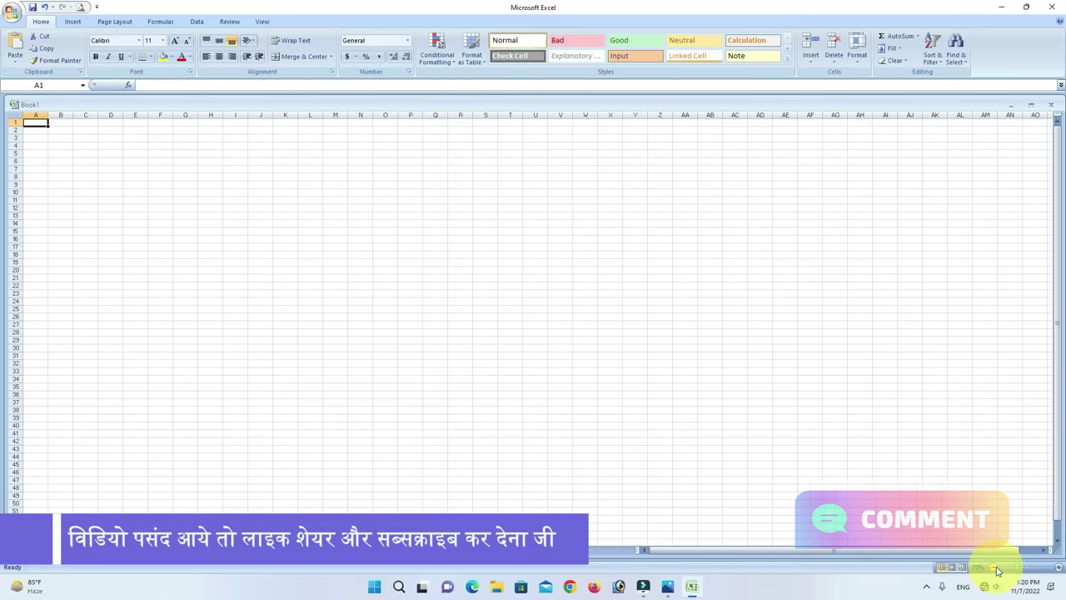
pyautogui.click(1059, 568)
pyautogui.click(1059, 567)
pyautogui.click(1059, 567)
pyautogui.click(1059, 567)
pyautogui.click(1059, 568)
pyautogui.click(1059, 568)
pyautogui.click(1059, 567)
pyautogui.click(1059, 567)
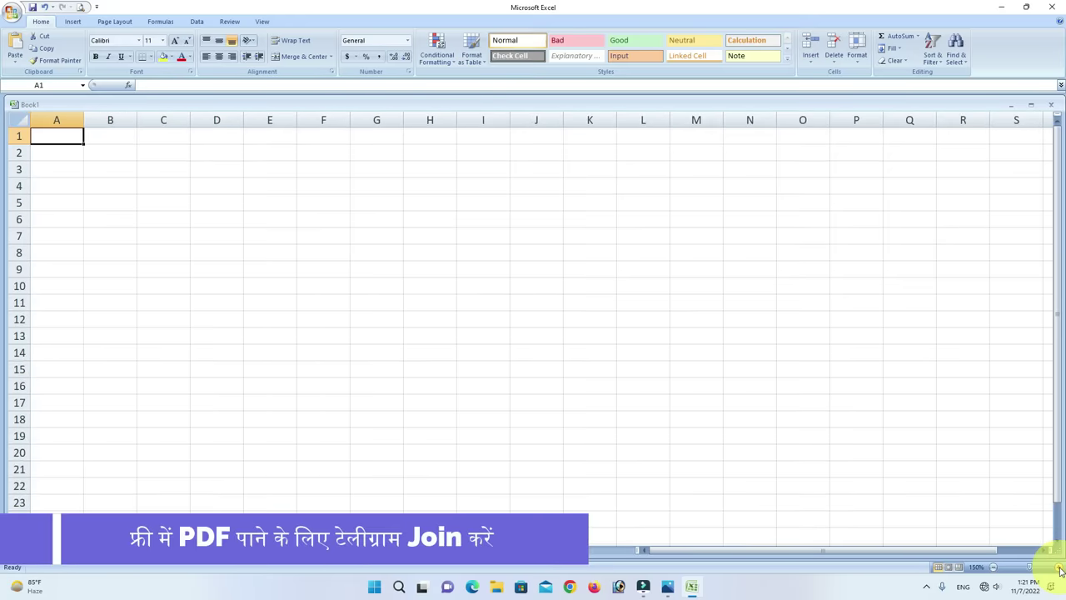
pyautogui.click(1058, 567)
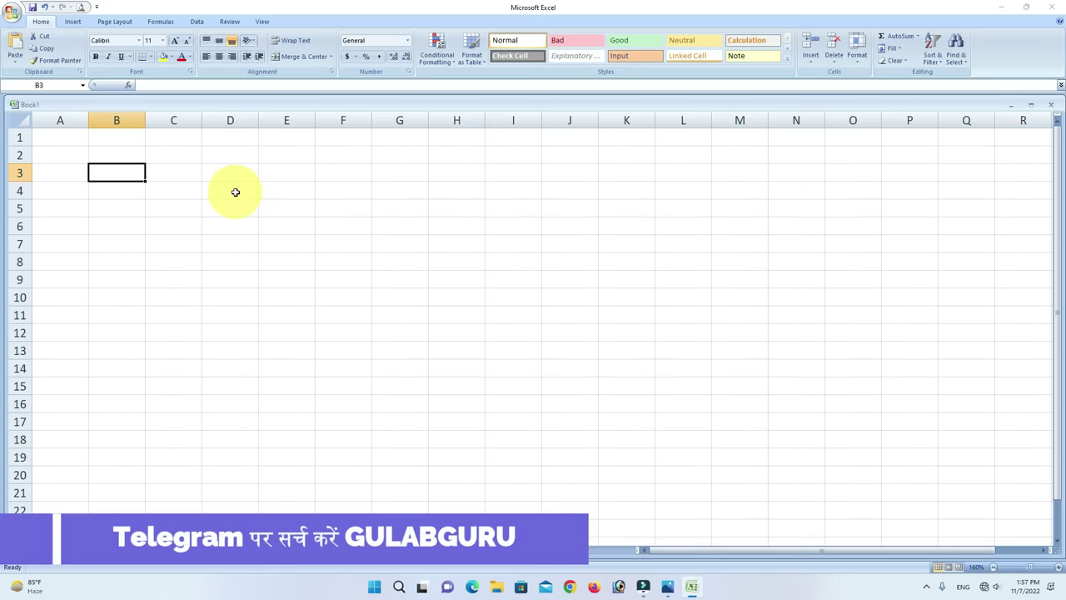
# Enter the number 1 in cell D4.
pyautogui.click(236, 193)
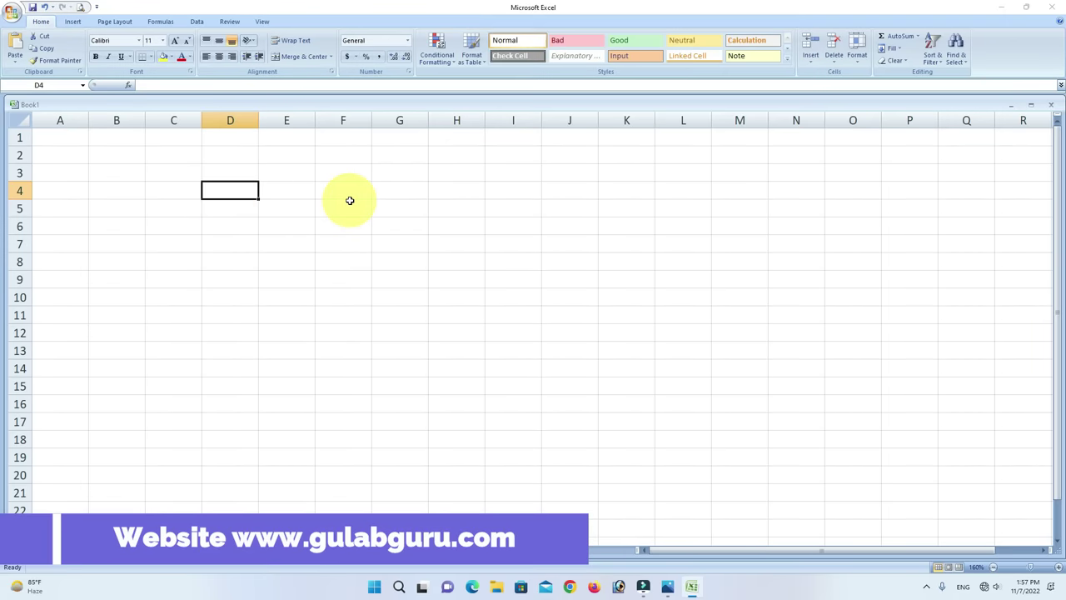
pyautogui.write('1')
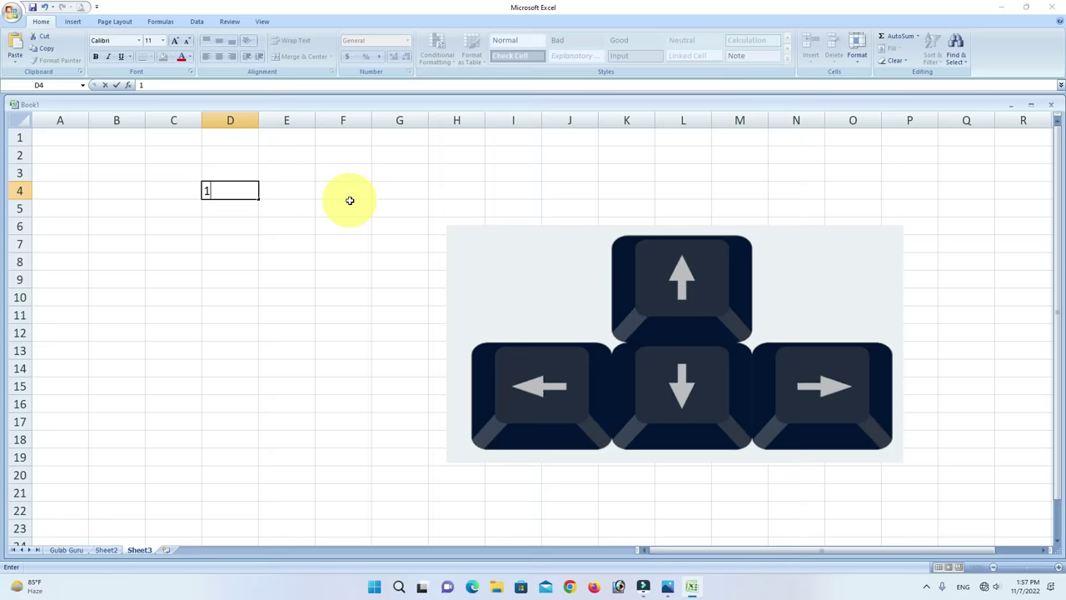
# Commit the 1 in D4, then move the selection around rows 4–7, ending on D6.
pyautogui.press('Right')
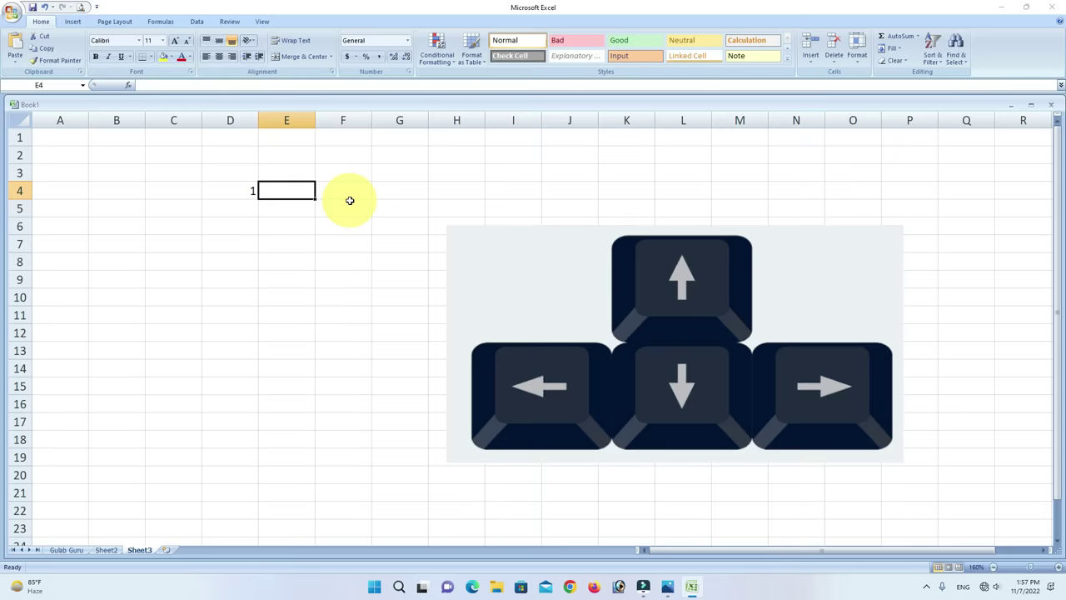
pyautogui.press('Right')
pyautogui.press('Right')
pyautogui.press('Right')
pyautogui.press('Right')
pyautogui.press('Right')
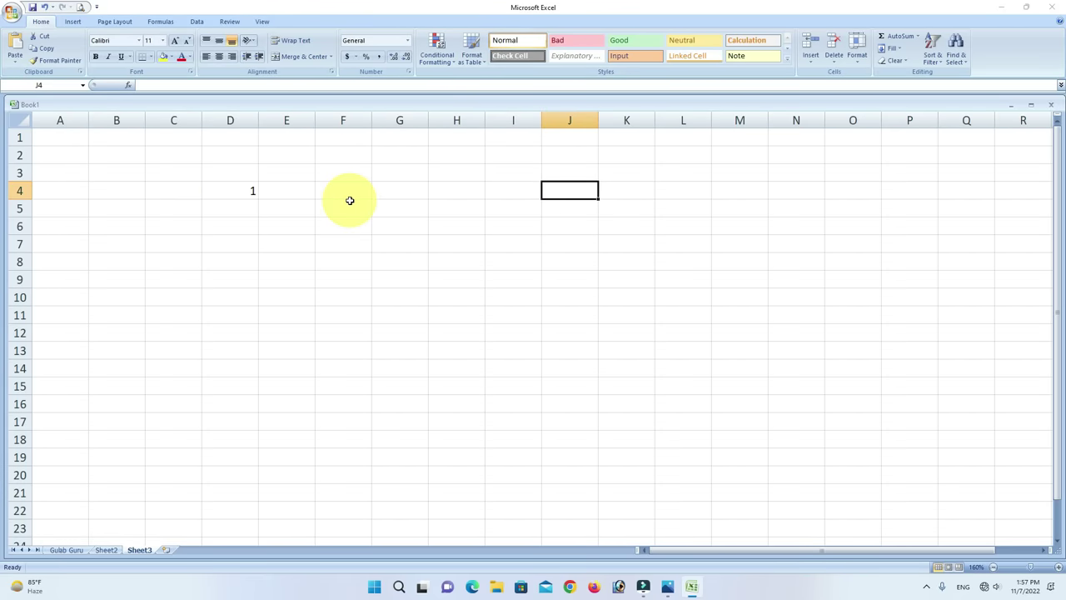
pyautogui.press('Left')
pyautogui.press('Left')
pyautogui.press('Left')
pyautogui.press('Left')
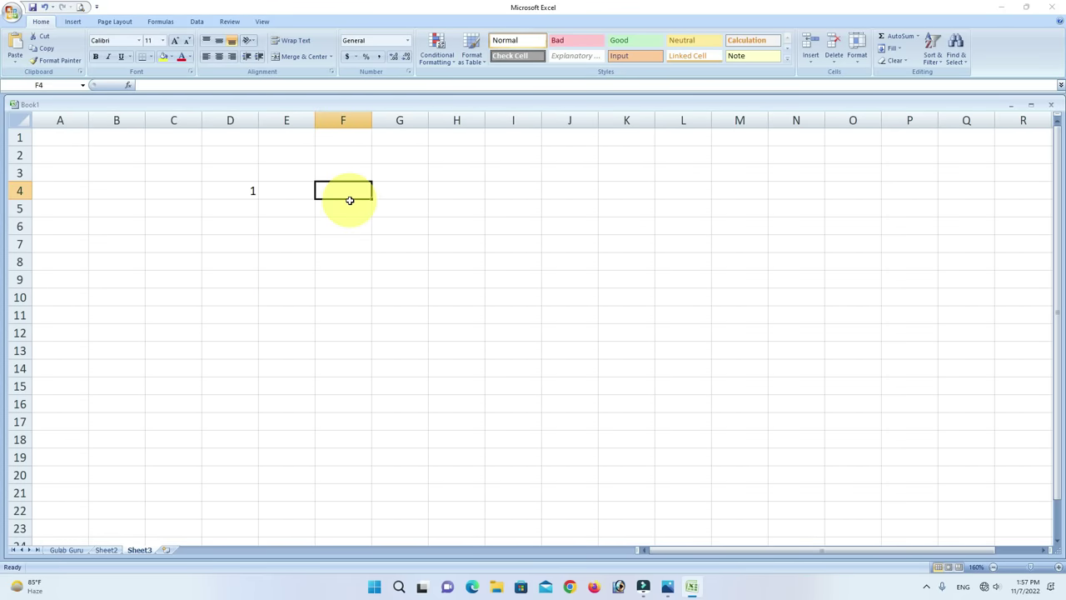
pyautogui.press('Down')
pyautogui.press('Down')
pyautogui.press('Down')
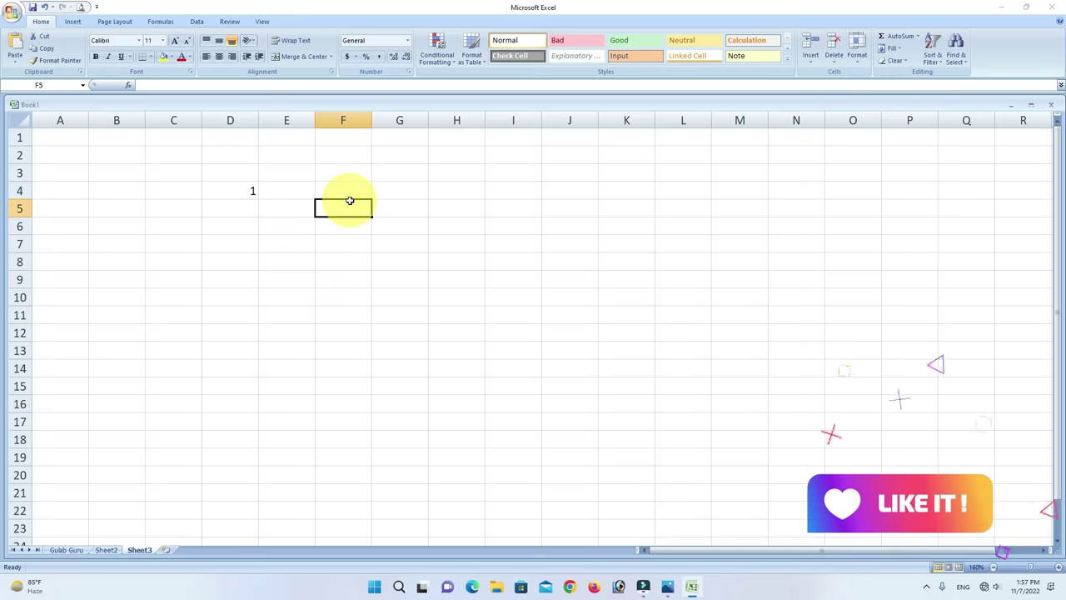
pyautogui.press('Down')
pyautogui.press('Down')
pyautogui.press('Down')
pyautogui.press('Up')
pyautogui.press('Up')
pyautogui.press('Up')
pyautogui.press('Up')
pyautogui.press('Up')
pyautogui.press('Up')
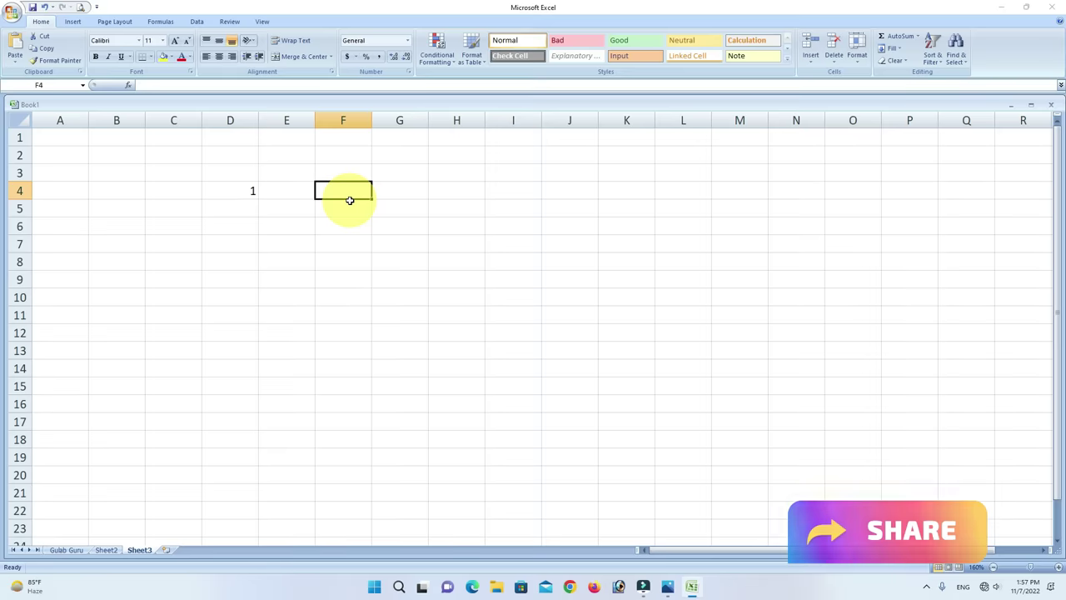
pyautogui.press('Left')
pyautogui.press('Left')
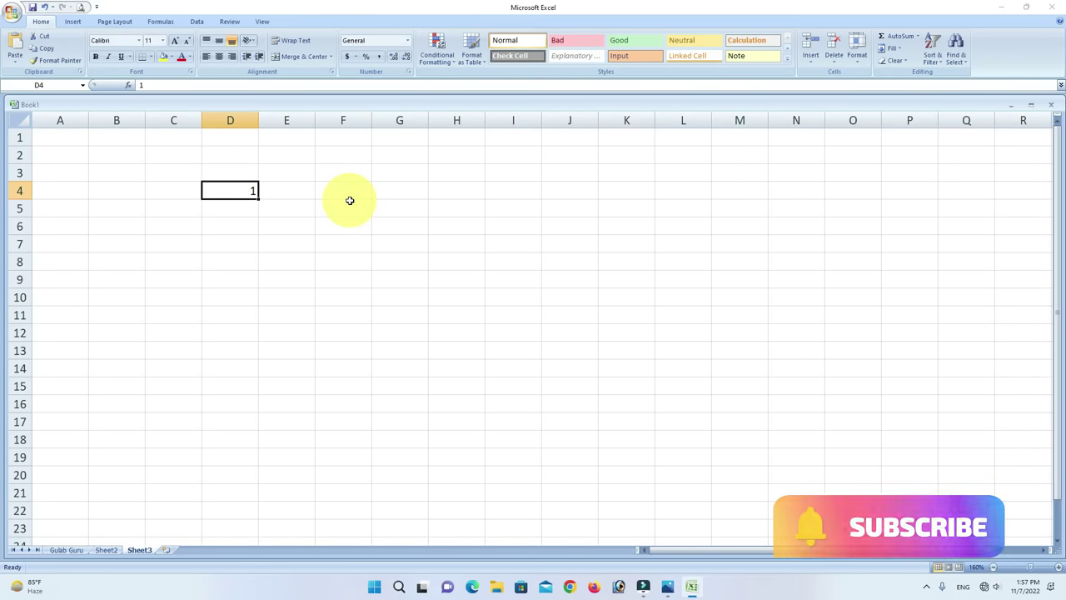
pyautogui.press('Down')
pyautogui.press('Down')
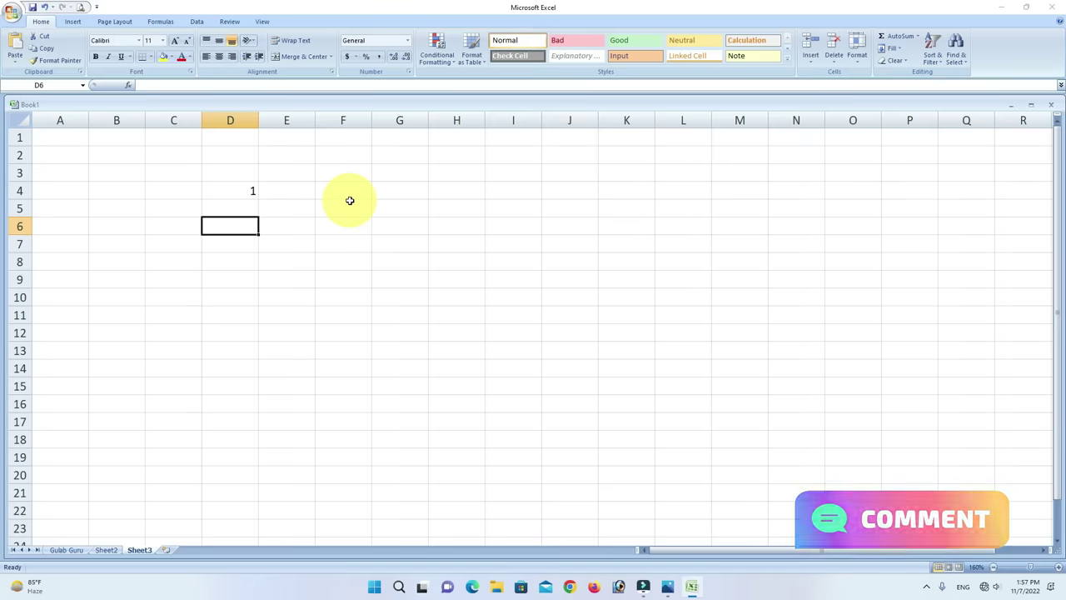
pyautogui.press('Right')
pyautogui.press('Right')
pyautogui.press('Right')
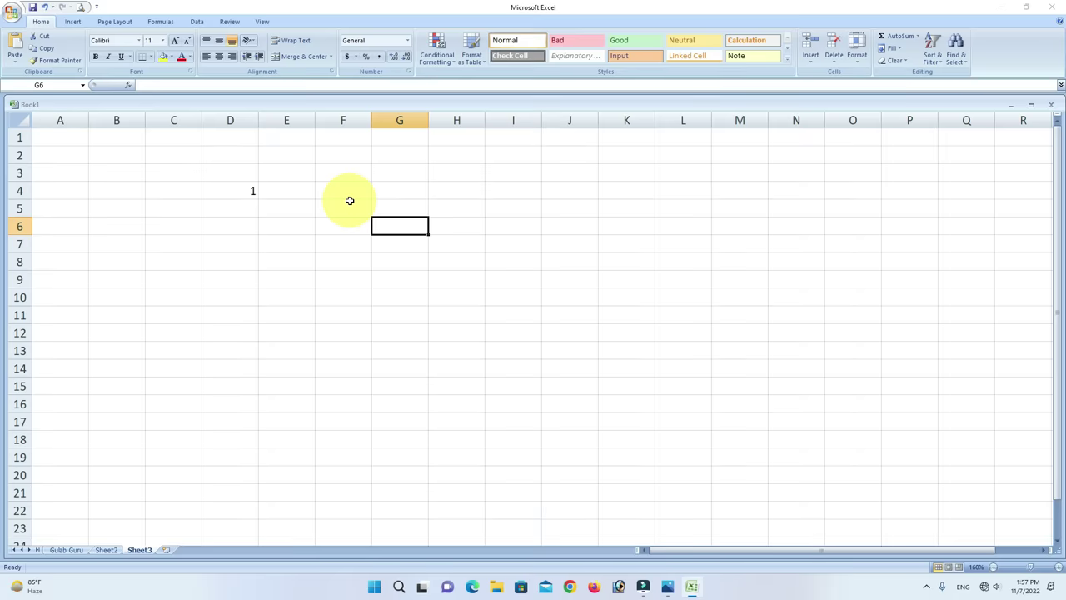
pyautogui.press('Left')
pyautogui.press('Left')
pyautogui.press('Left')
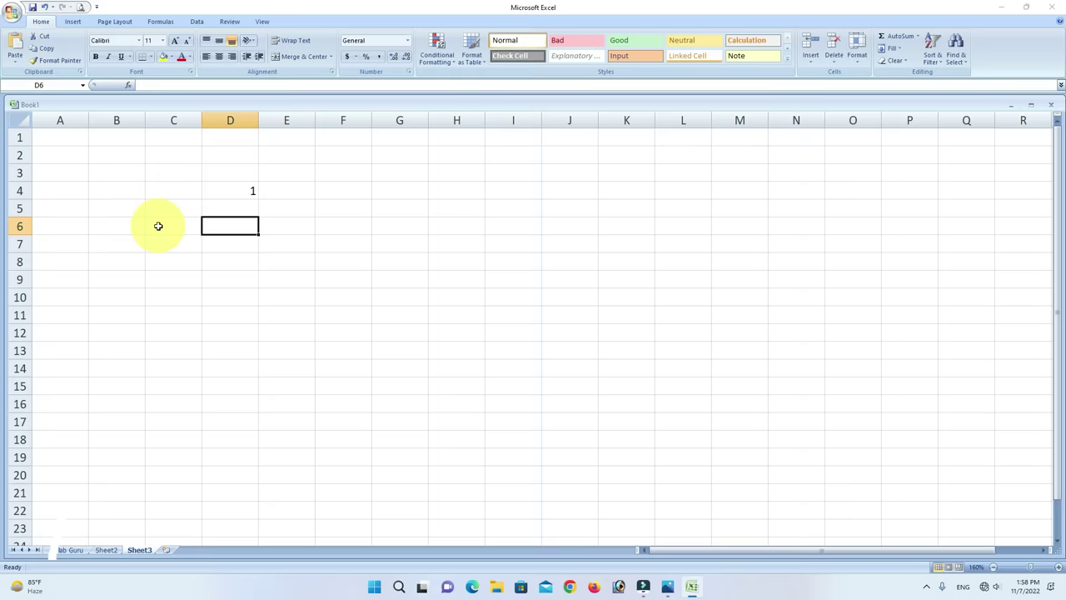
# Clear the 1 from cell D4.
pyautogui.click(344, 172)
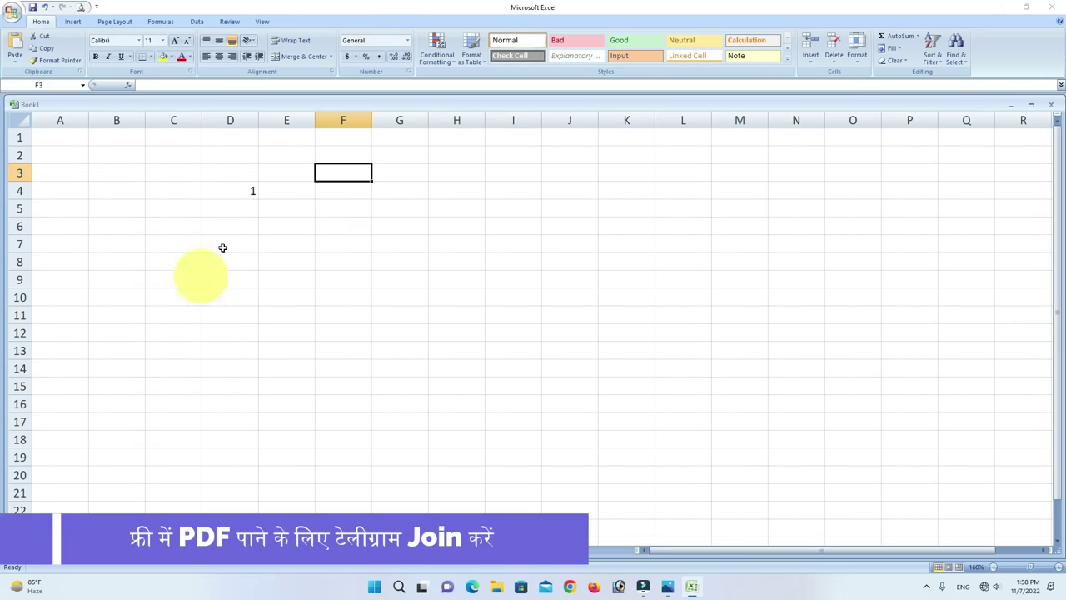
pyautogui.click(244, 192)
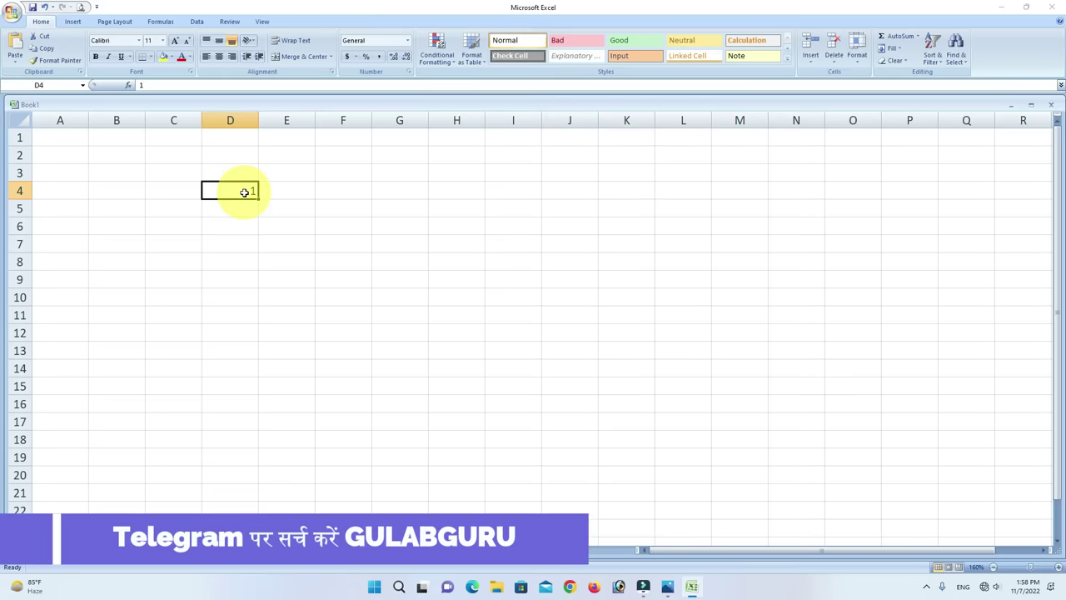
pyautogui.doubleClick(244, 192)
pyautogui.press('BackSpace')
# Enter 1 in D3 and 2 in D4, then reselect D3.
pyautogui.click(236, 173)
pyautogui.write('1')
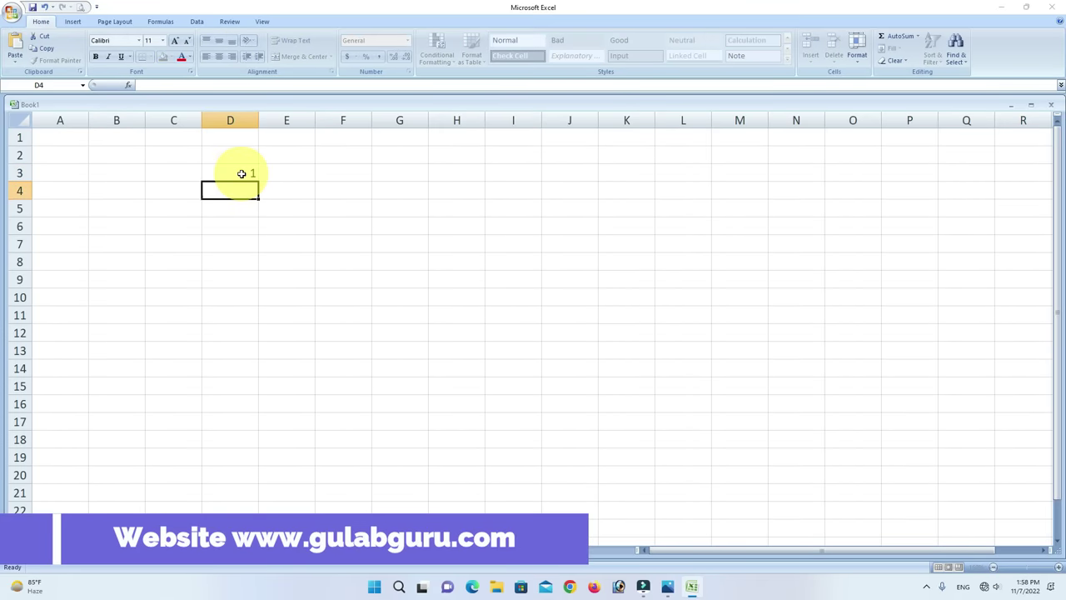
pyautogui.press('Return')
pyautogui.write('2')
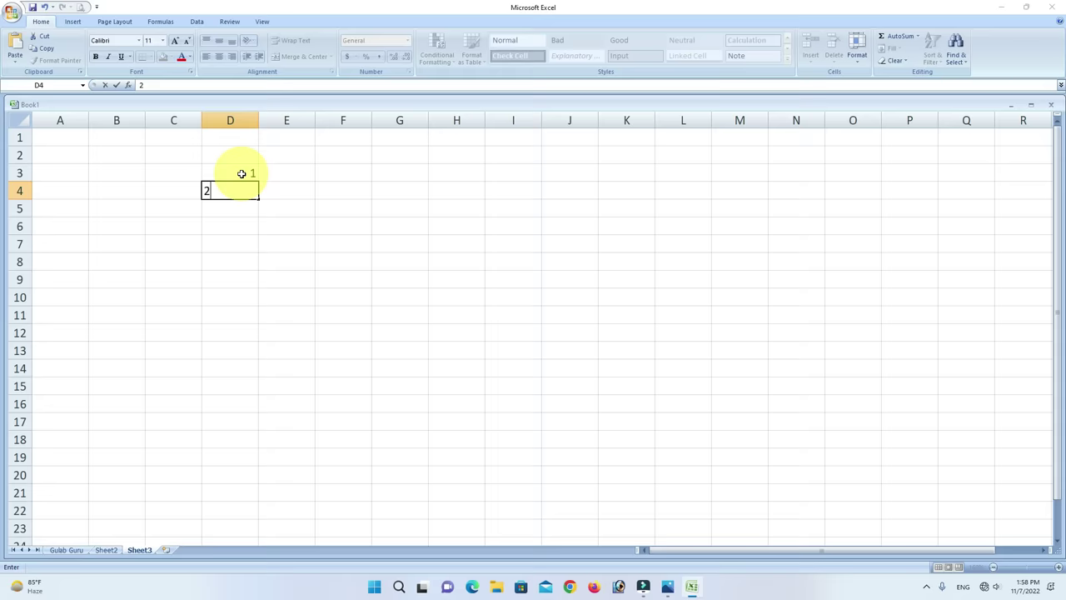
pyautogui.click(240, 173)
pyautogui.click(291, 186)
pyautogui.click(237, 168)
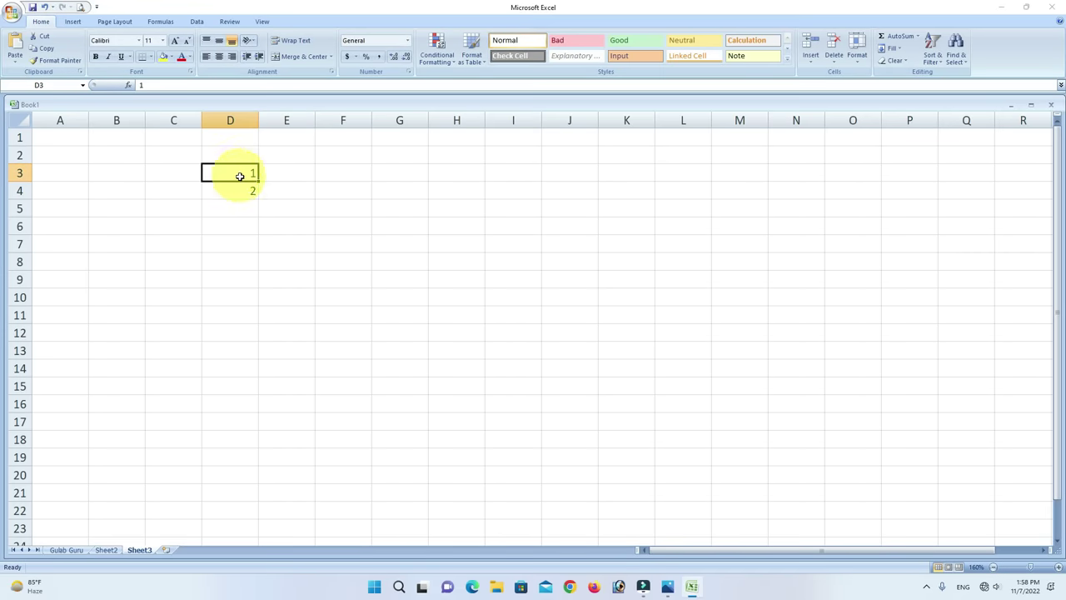
# Select D3:D4 and AutoFill down to D12 to get the series 1 to 10.
pyautogui.moveTo(239, 176); pyautogui.dragTo(242, 185)
pyautogui.click(296, 185)
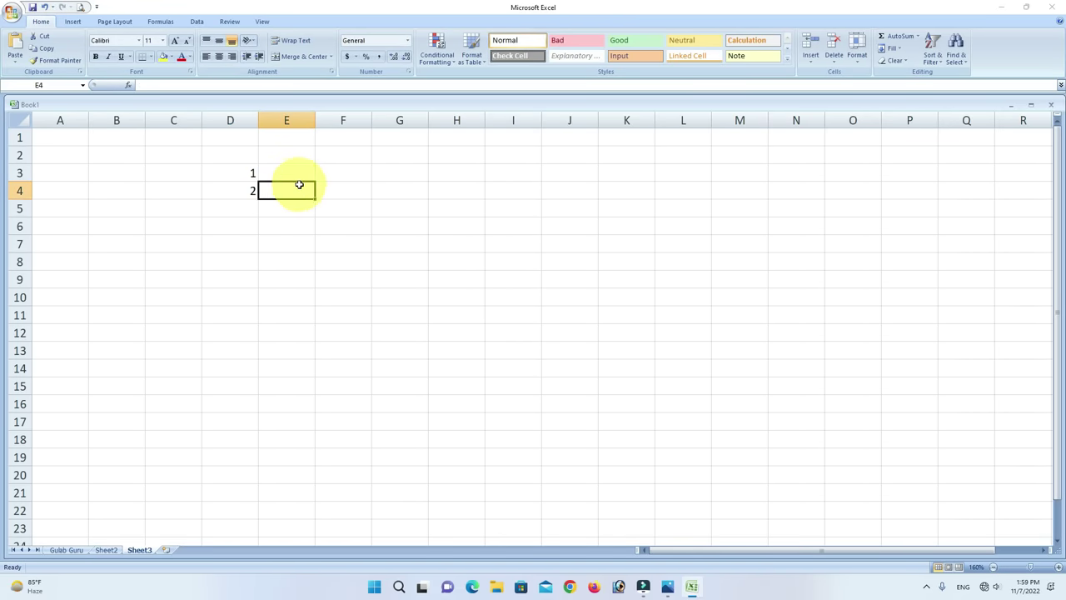
pyautogui.click(234, 170)
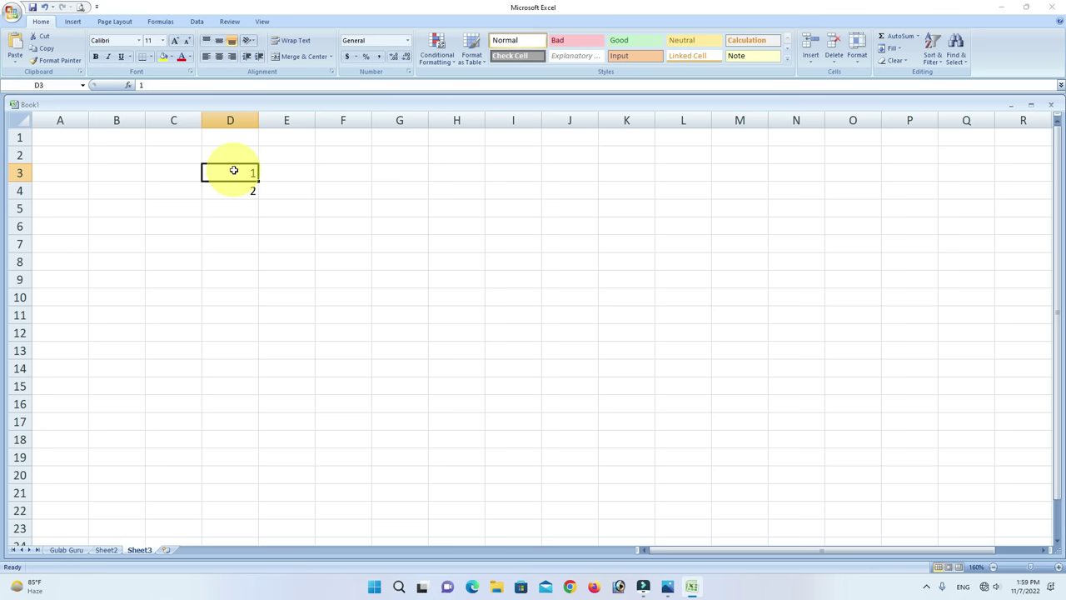
pyautogui.moveTo(236, 182); pyautogui.dragTo(236, 185)
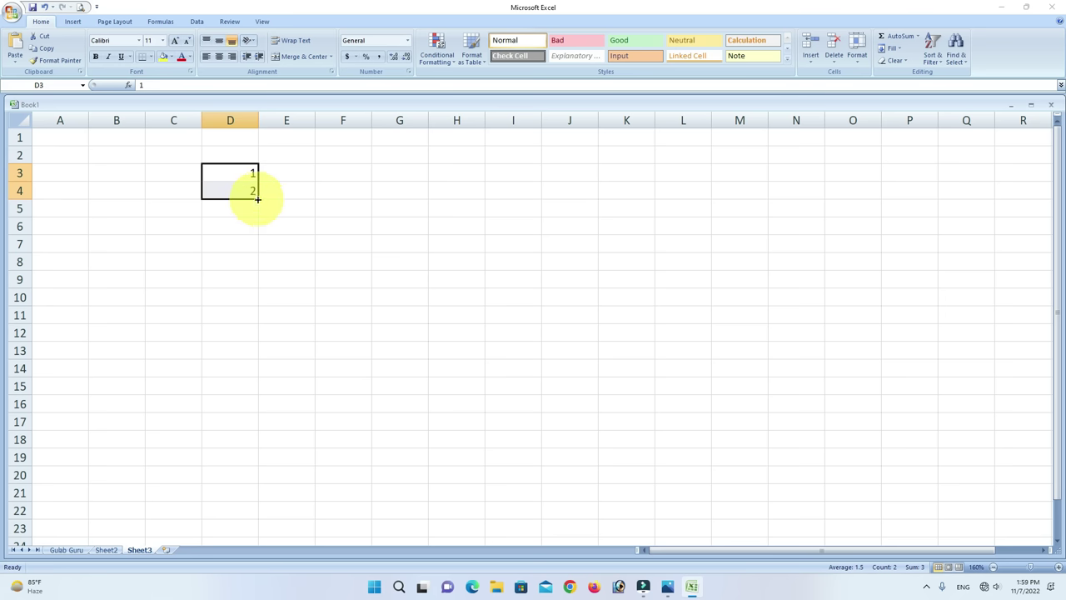
pyautogui.moveTo(257, 199)
pyautogui.mouseDown()
pyautogui.moveTo(264, 352)
pyautogui.moveTo(269, 344)
pyautogui.mouseUp()
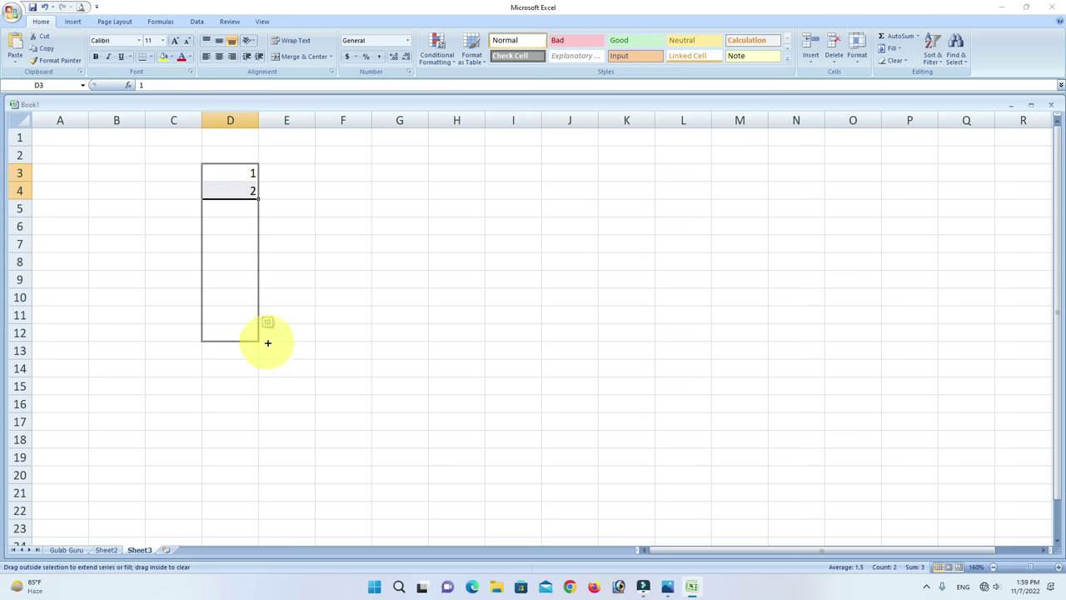
pyautogui.moveTo(267, 342); pyautogui.dragTo(267, 343)
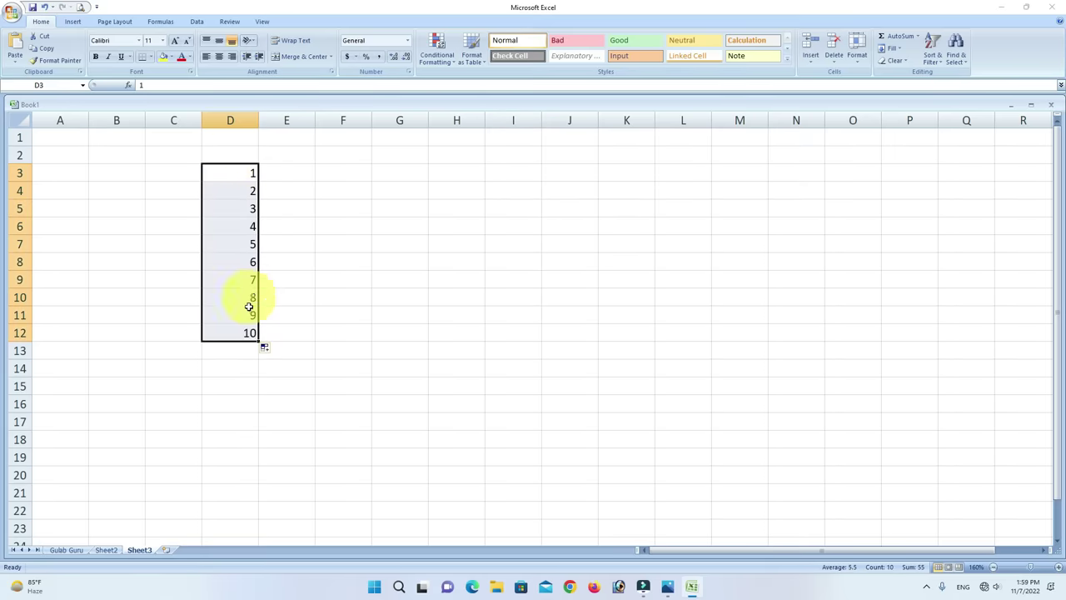
pyautogui.click(298, 334)
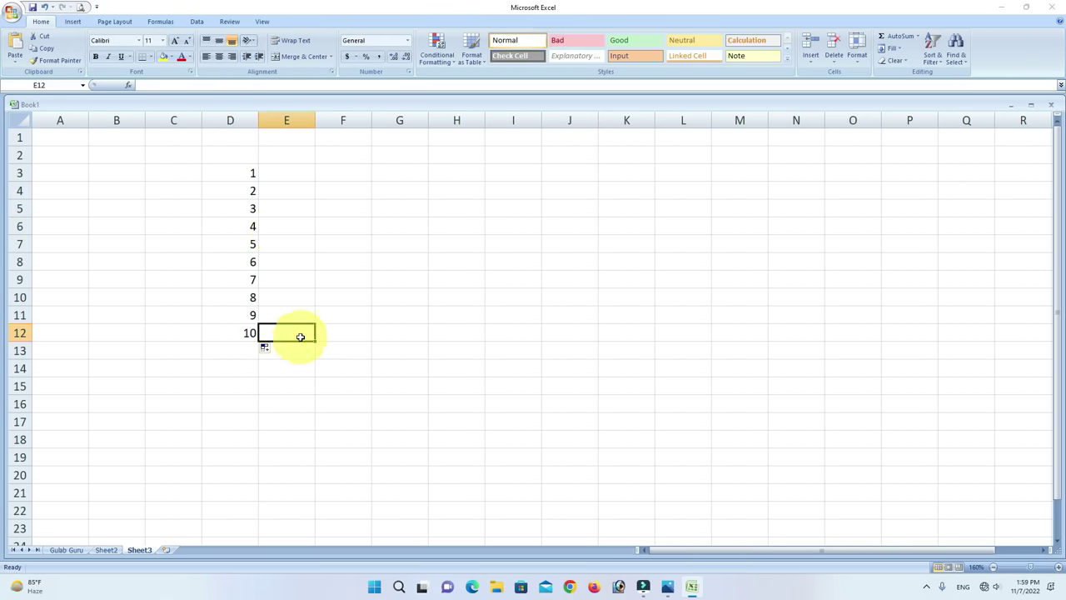
pyautogui.click(250, 174)
pyautogui.click(250, 190)
pyautogui.click(250, 172)
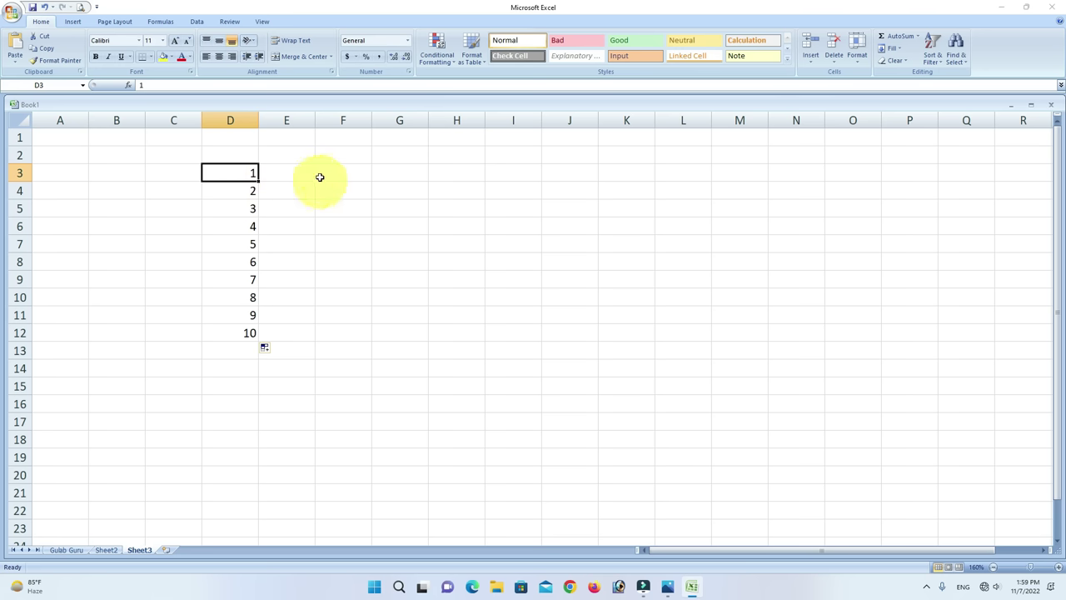
pyautogui.click(294, 170)
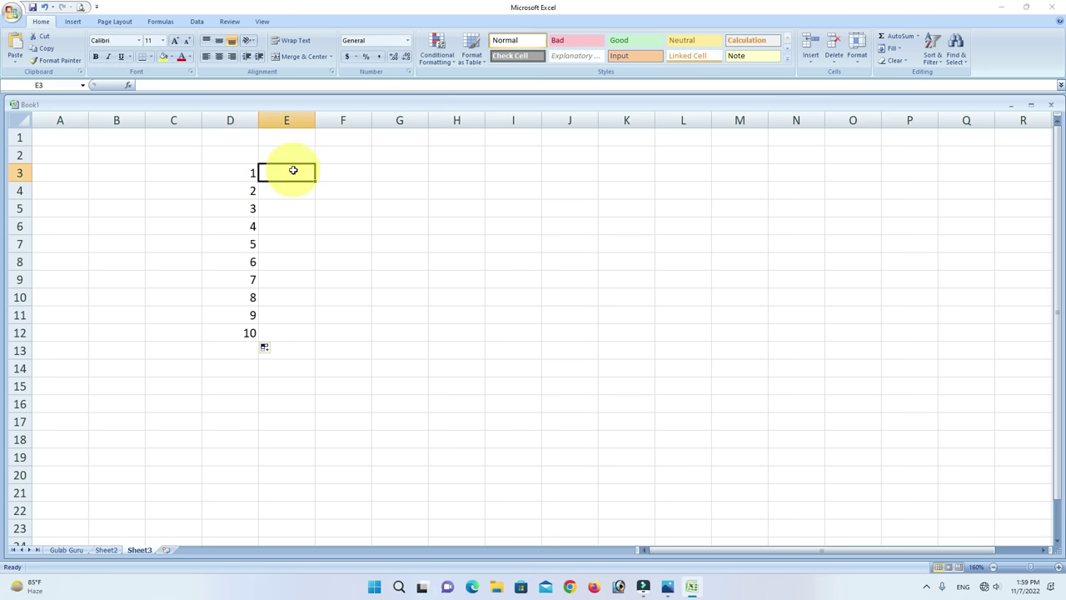
# Enter 2 in E3 and 4 in E4.
pyautogui.write('2')
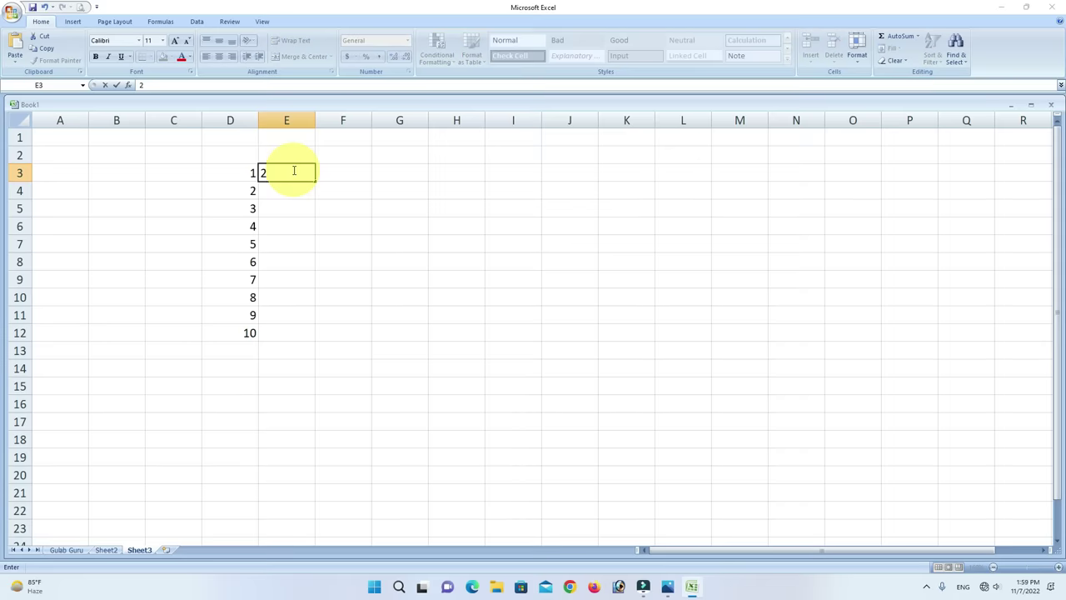
pyautogui.press('Return')
pyautogui.write('4')
pyautogui.click(293, 170)
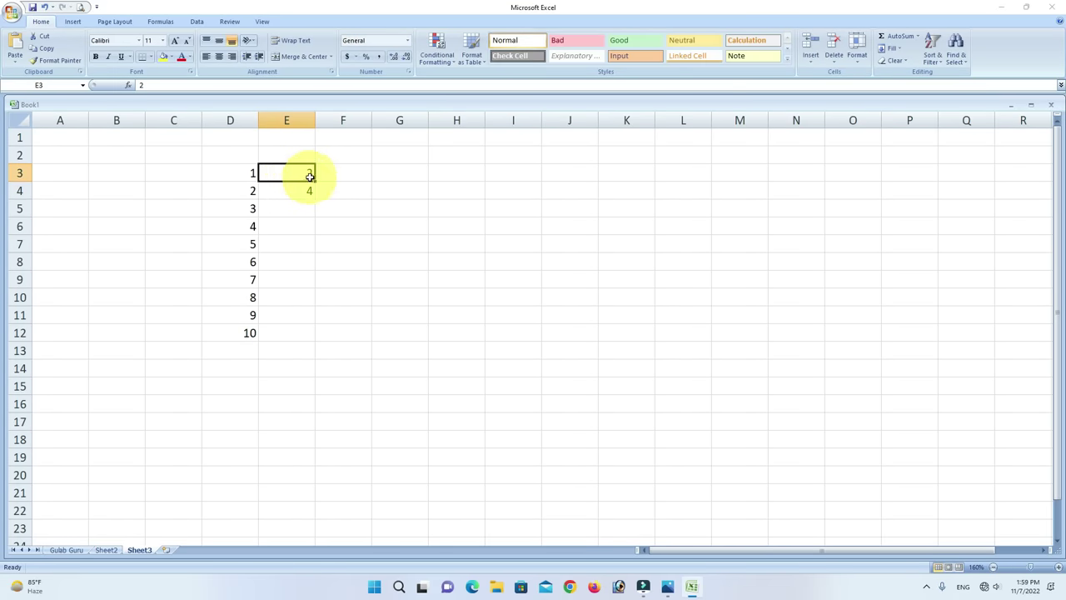
# AutoFill E3:E4 down to E12, producing 2 to 20 in steps of 2.
pyautogui.moveTo(305, 181); pyautogui.dragTo(306, 187)
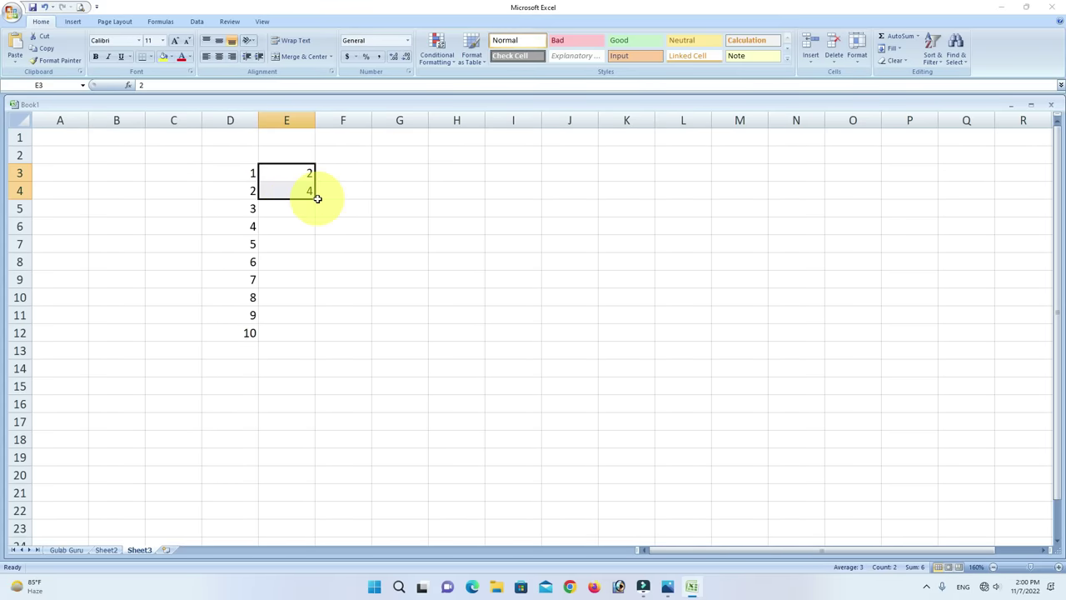
pyautogui.moveTo(315, 199); pyautogui.dragTo(317, 333)
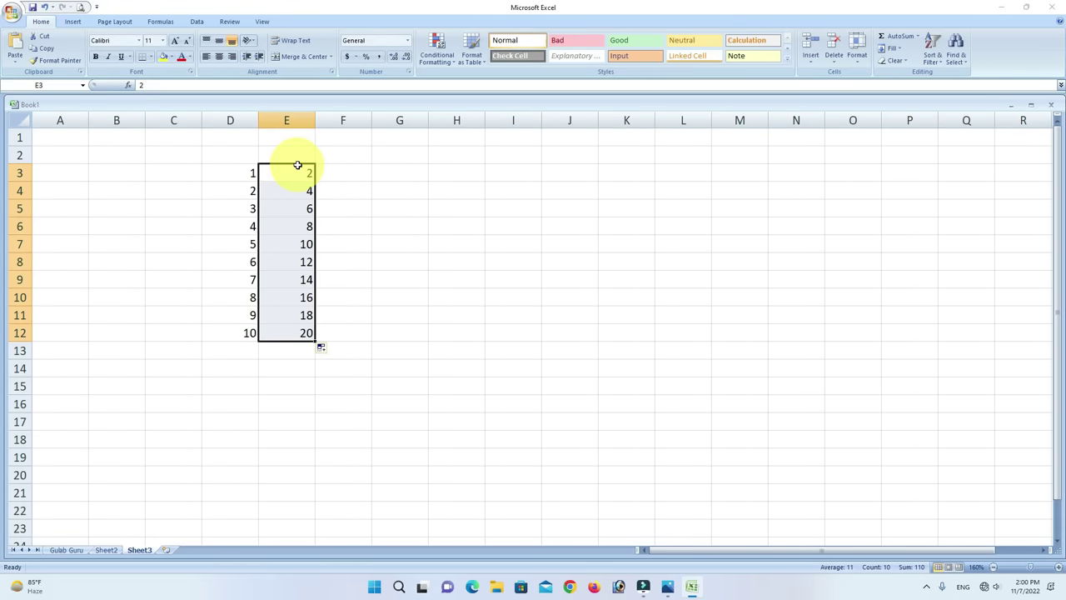
pyautogui.click(354, 170)
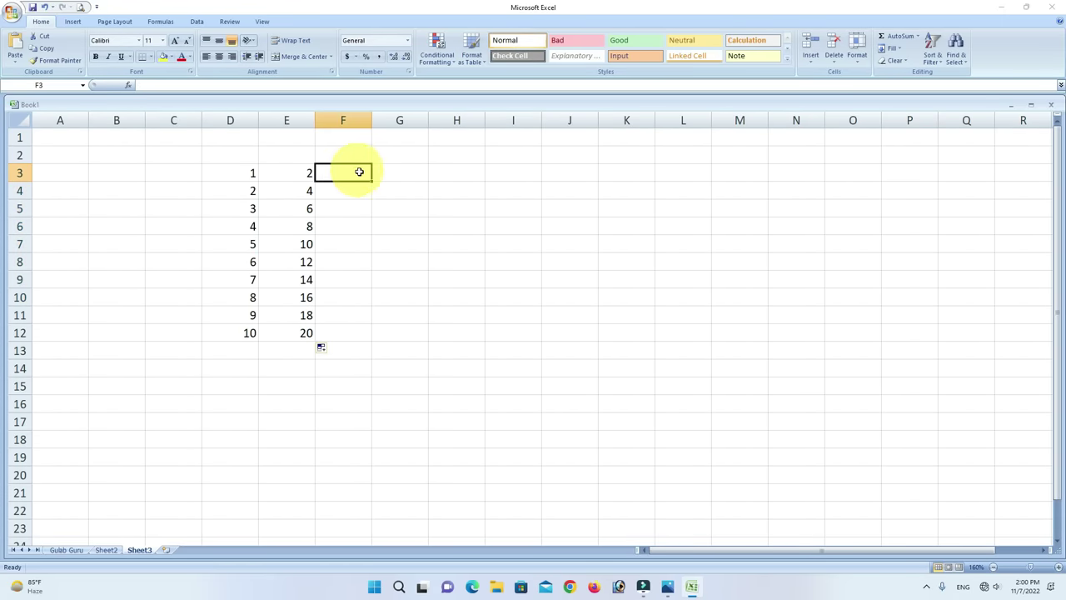
pyautogui.click(400, 174)
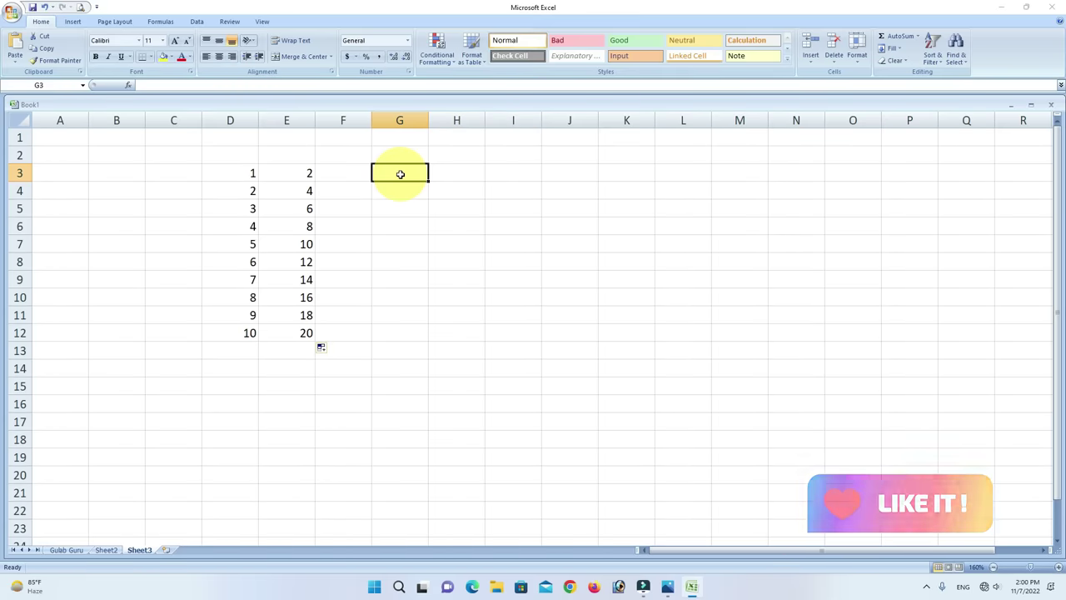
# Enter 4 and 8 in G3:G4 and AutoFill down to G12, giving 4 to 40.
pyautogui.write('4')
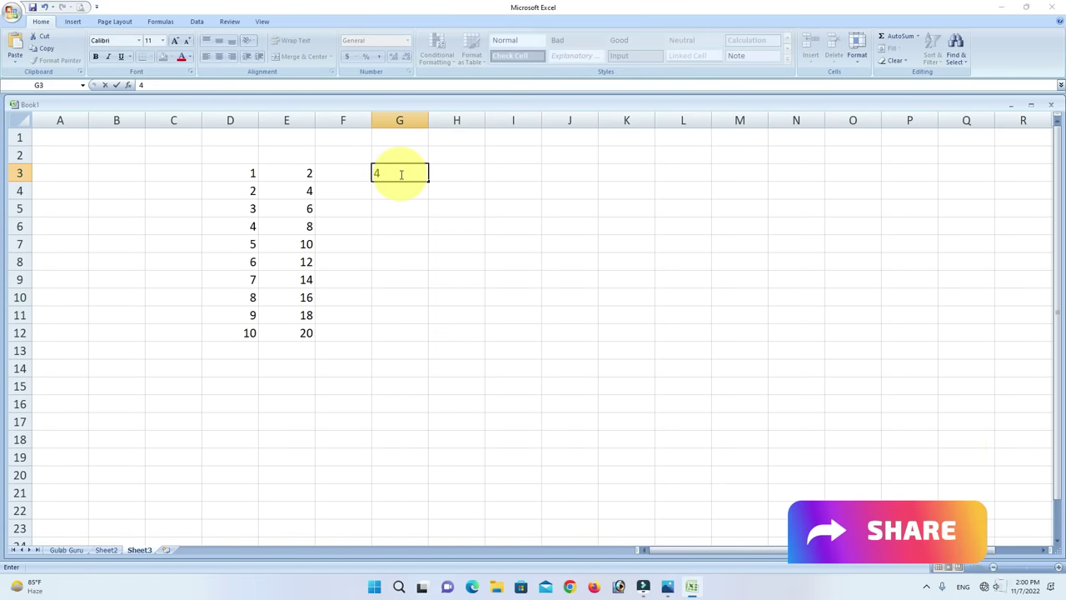
pyautogui.press('Return')
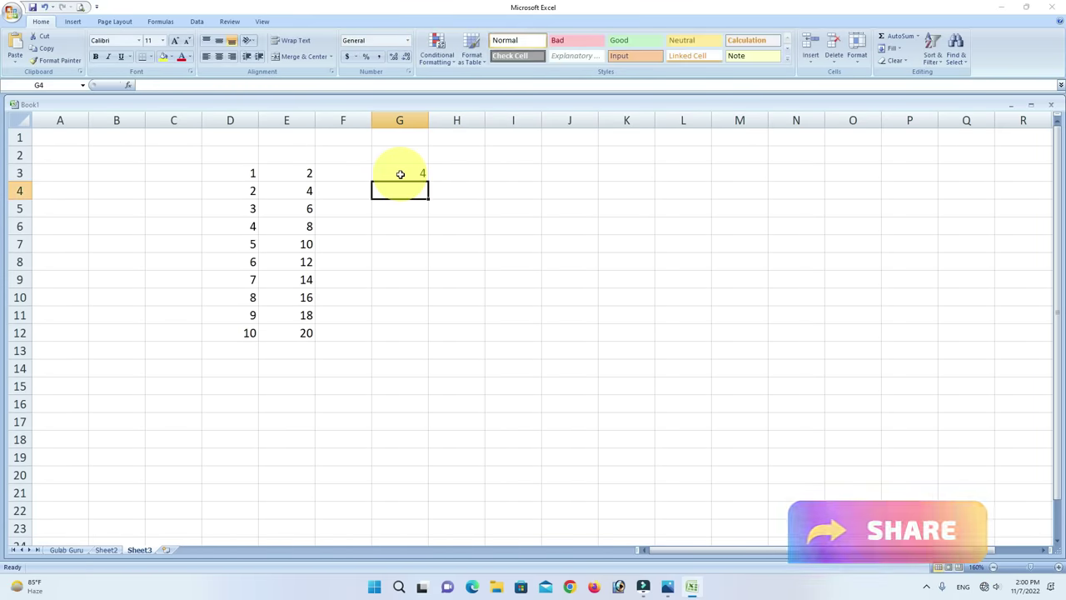
pyautogui.write('8')
pyautogui.moveTo(400, 176); pyautogui.dragTo(415, 192)
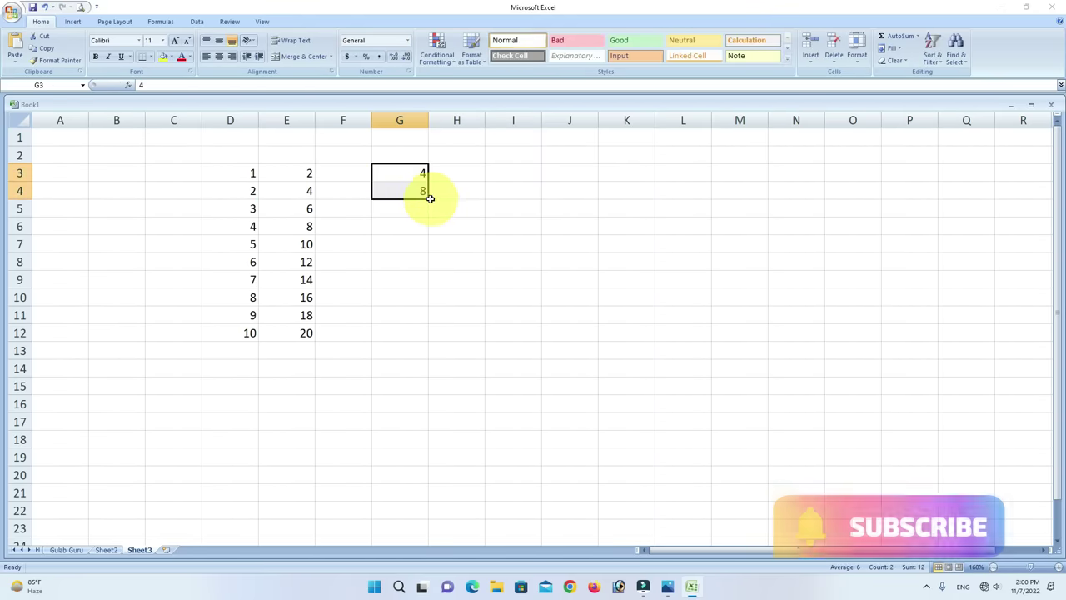
pyautogui.moveTo(428, 199); pyautogui.dragTo(422, 334)
pyautogui.click(500, 292)
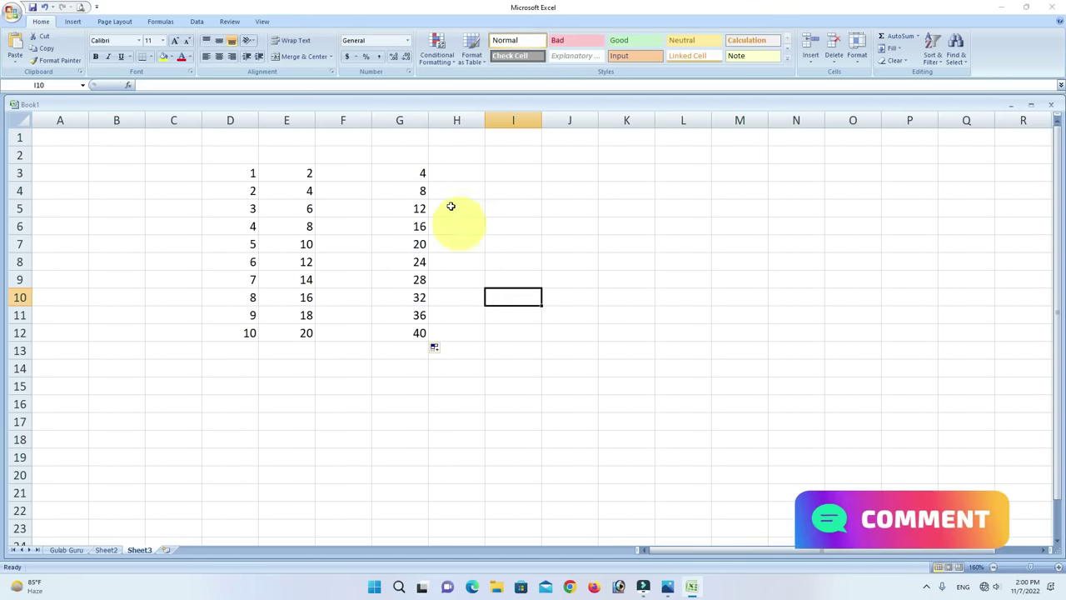
pyautogui.click(509, 240)
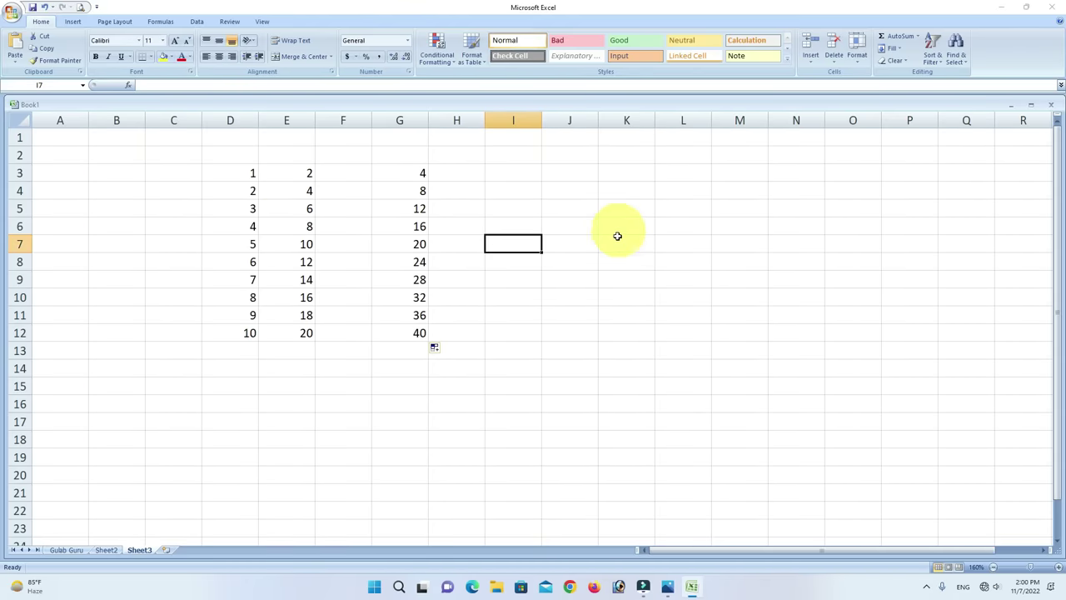